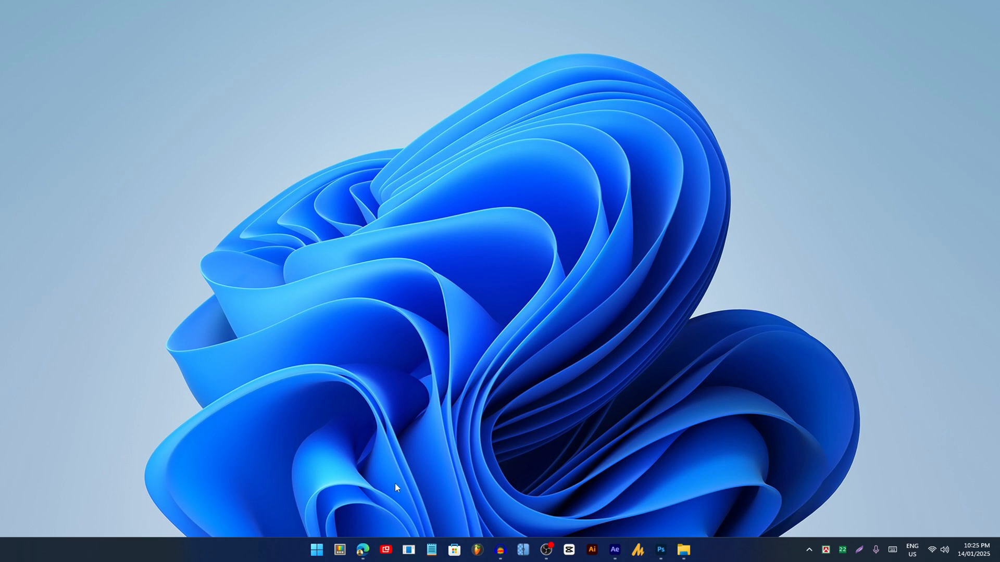
- Bring up the Phase window preview from the Edge taskbar icon
mouse_move(363, 550)
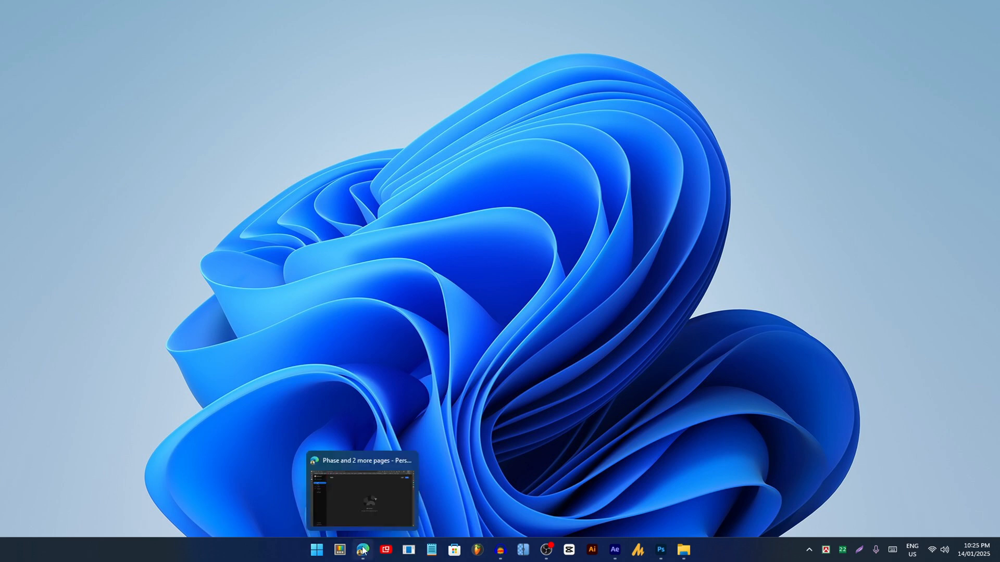
- Restore the Phase window, hide the favourites bar, and create a new project named Test
click(363, 550)
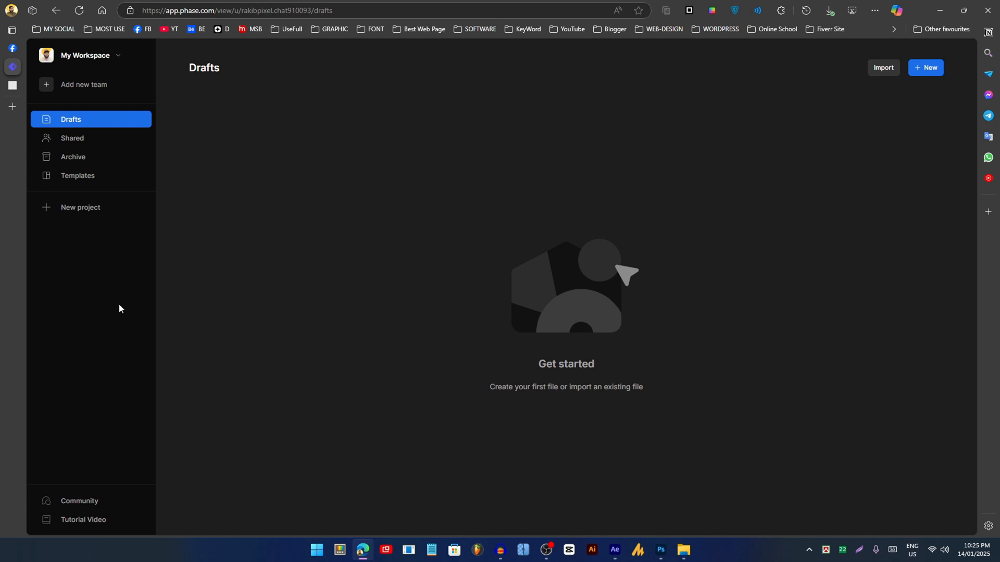
key(ctrl+shift+b)
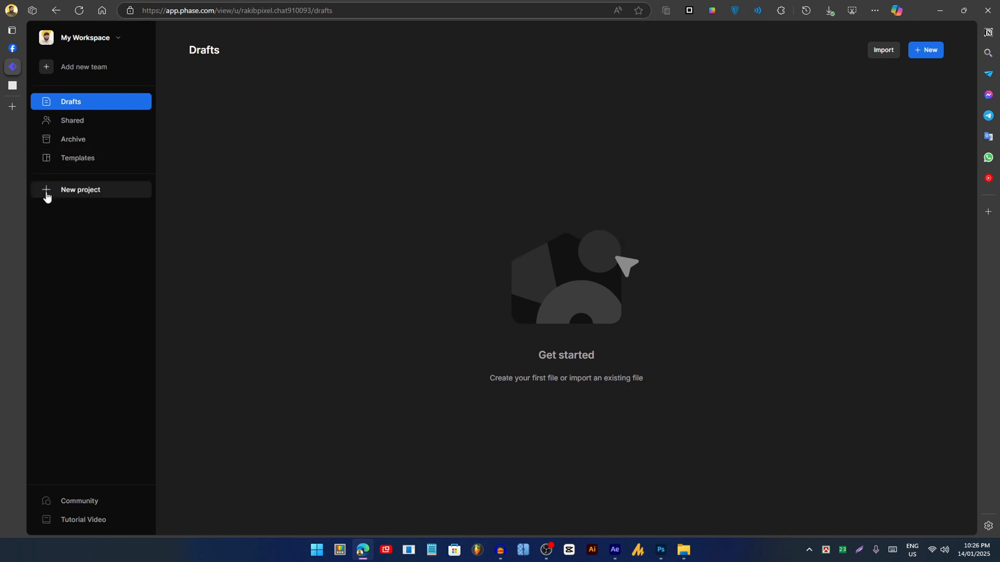
click(84, 190)
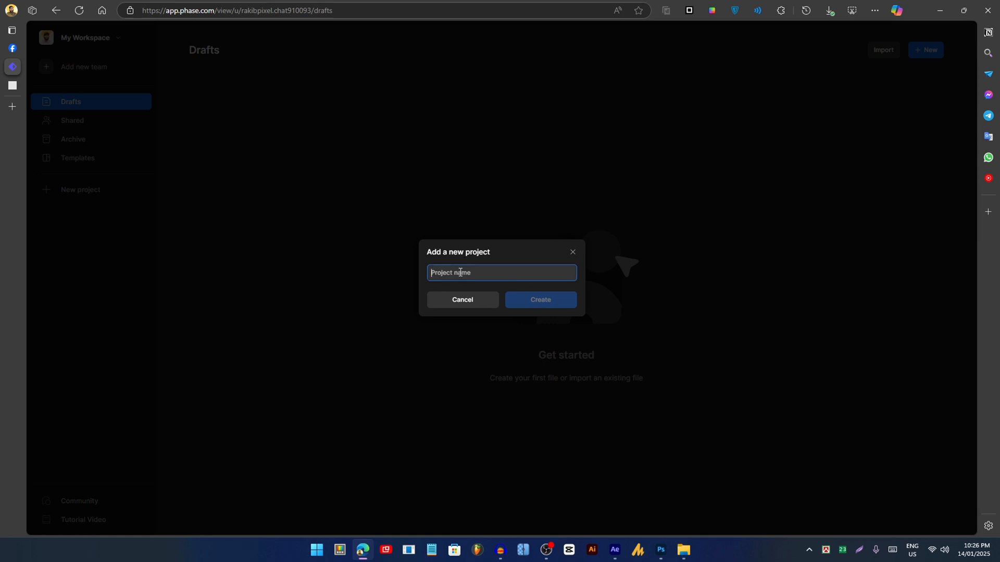
text(Test)
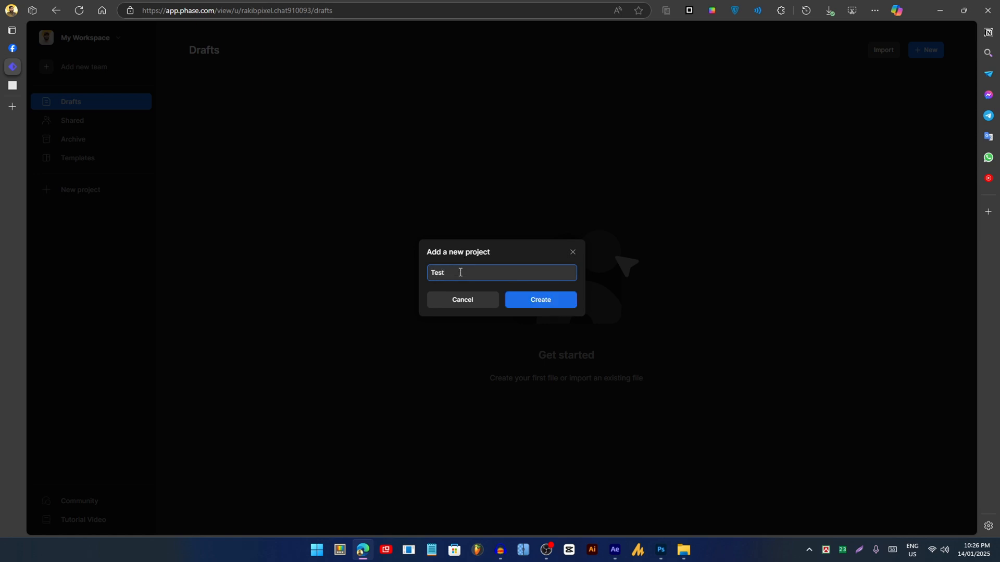
click(540, 299)
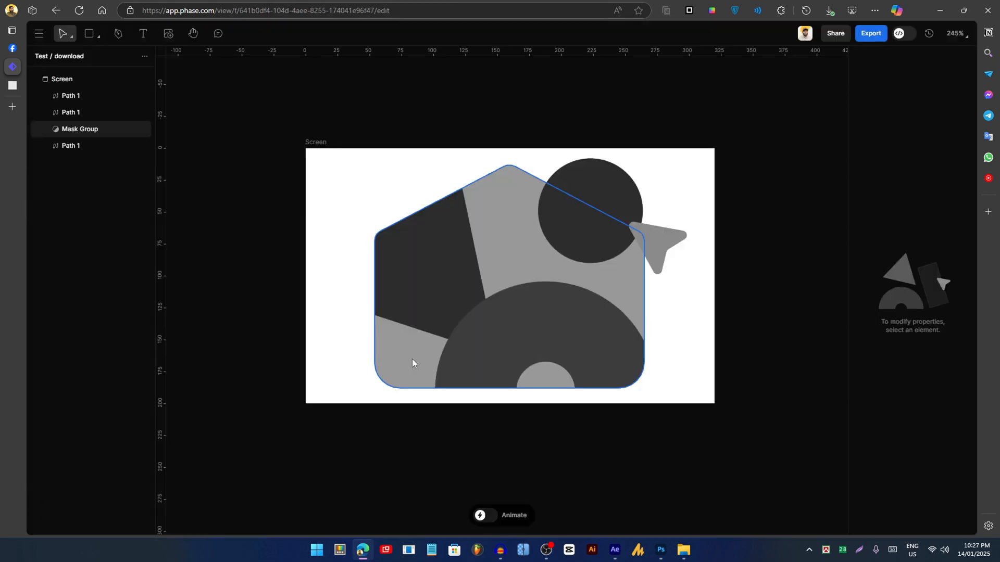
- Select all the sample artwork on the canvas and delete it
drag(312, 143, 729, 435)
key(Delete)
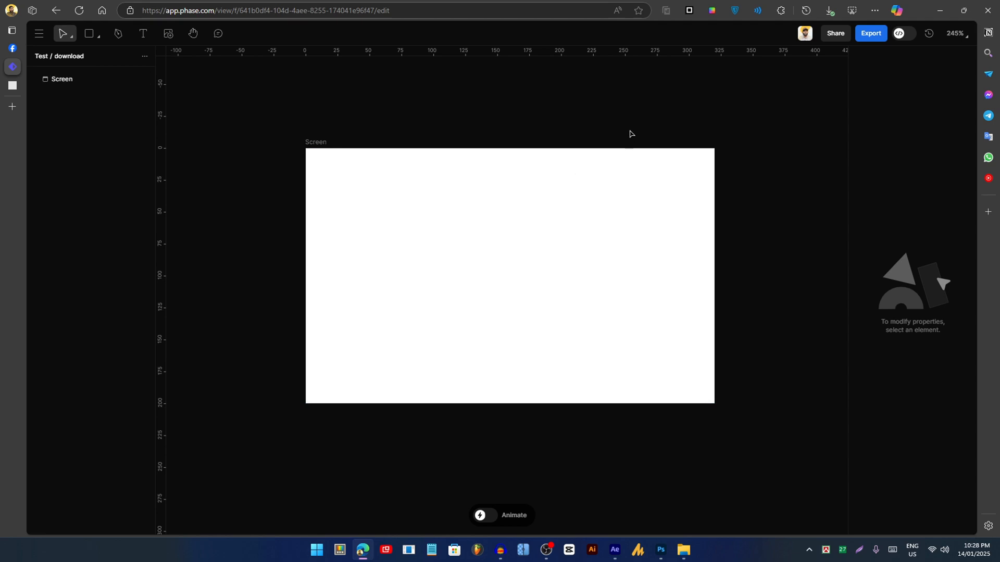
click(40, 35)
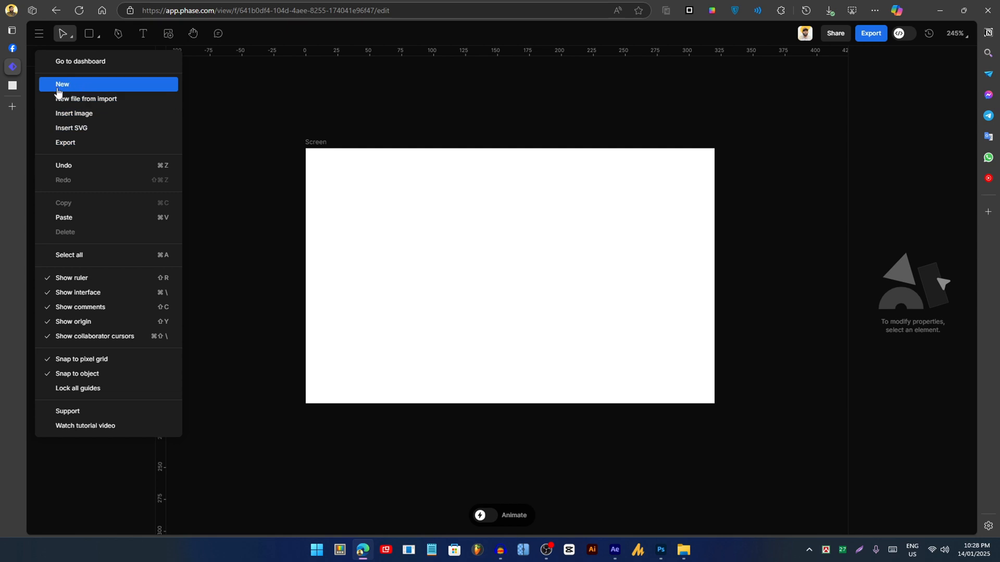
- Draw a circle about 100 px wide (Oval 1) in the middle of the Screen frame
click(281, 99)
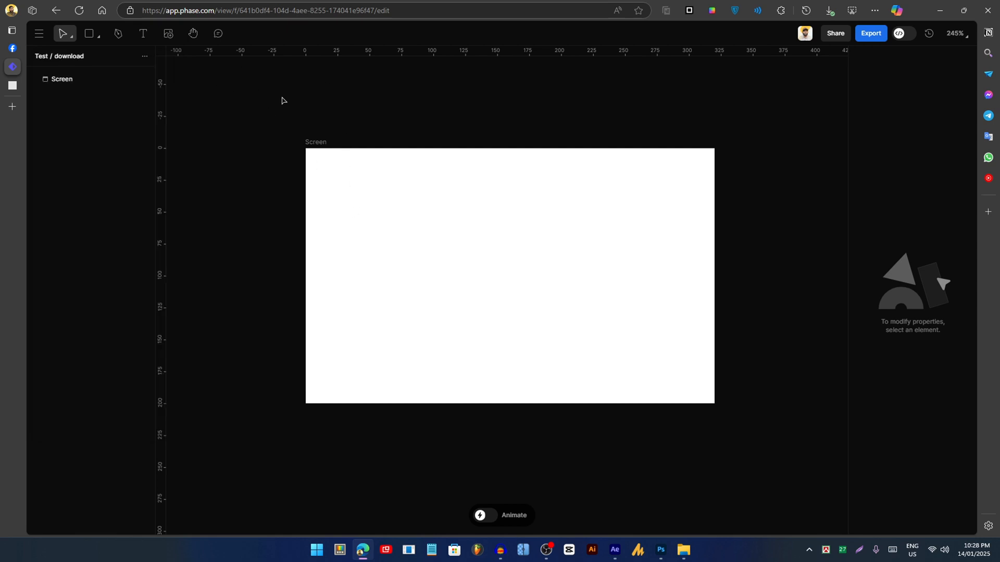
click(96, 39)
click(104, 76)
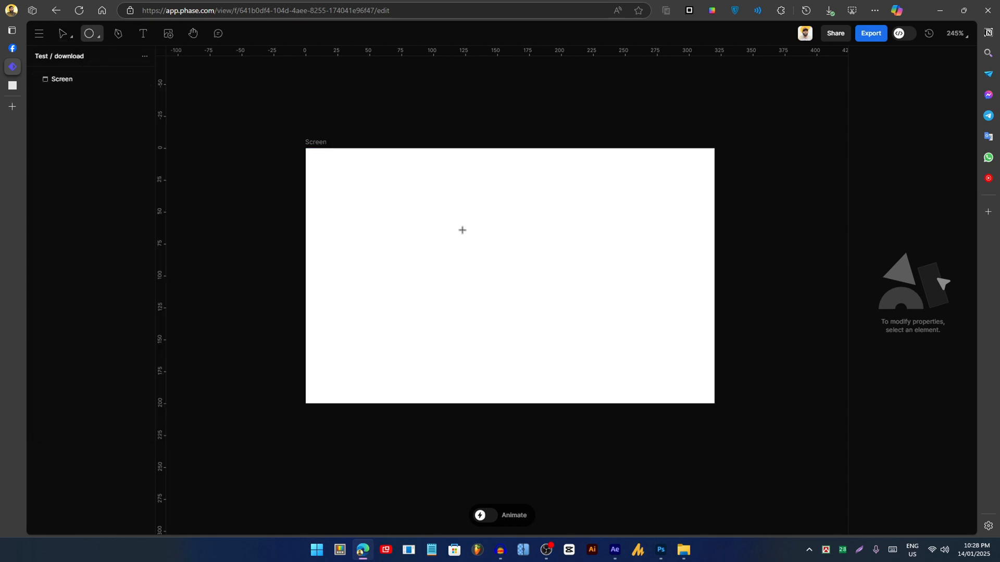
mouse_move(424, 199)
mouse_down()
mouse_move(556, 310)
mouse_move(538, 290)
mouse_up()
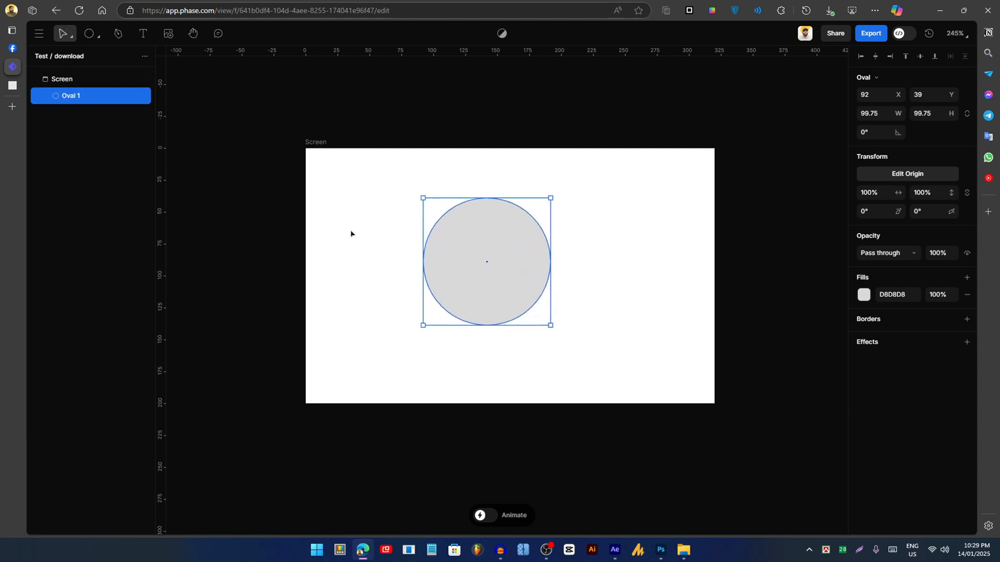
click(352, 233)
click(465, 252)
- Turn off the getting-started guide with Don't show again and deselect the circle
click(66, 34)
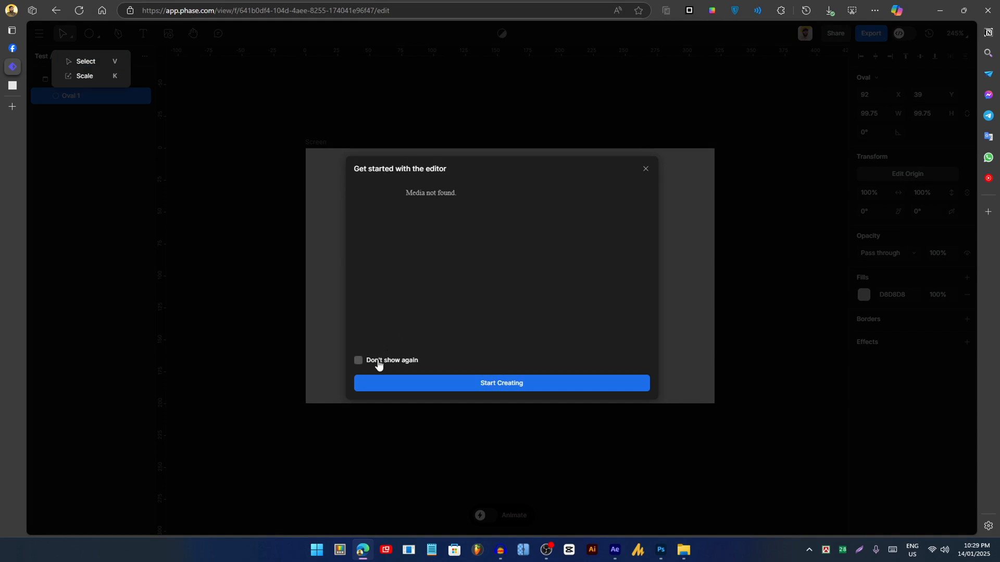
click(377, 364)
click(482, 392)
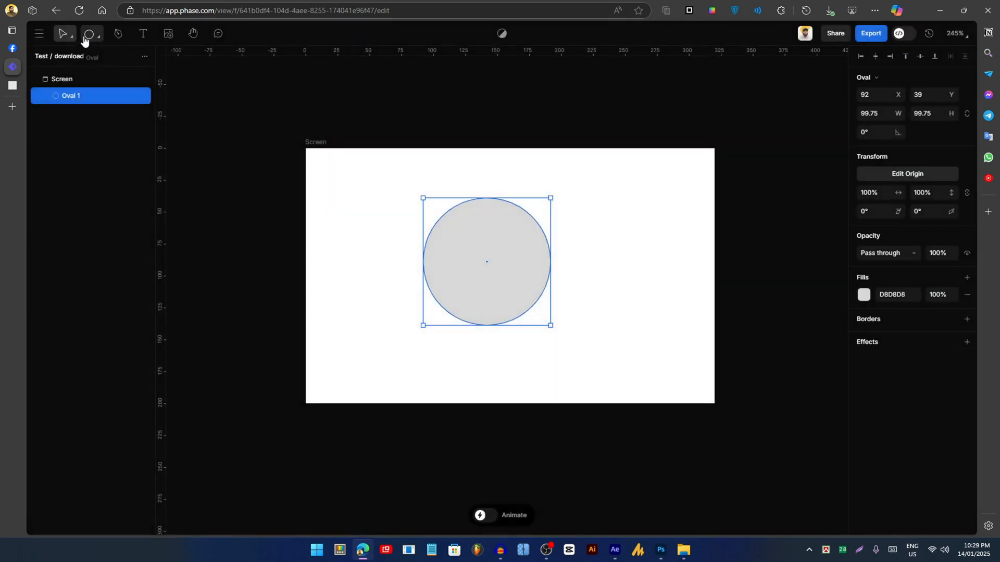
click(69, 38)
click(94, 36)
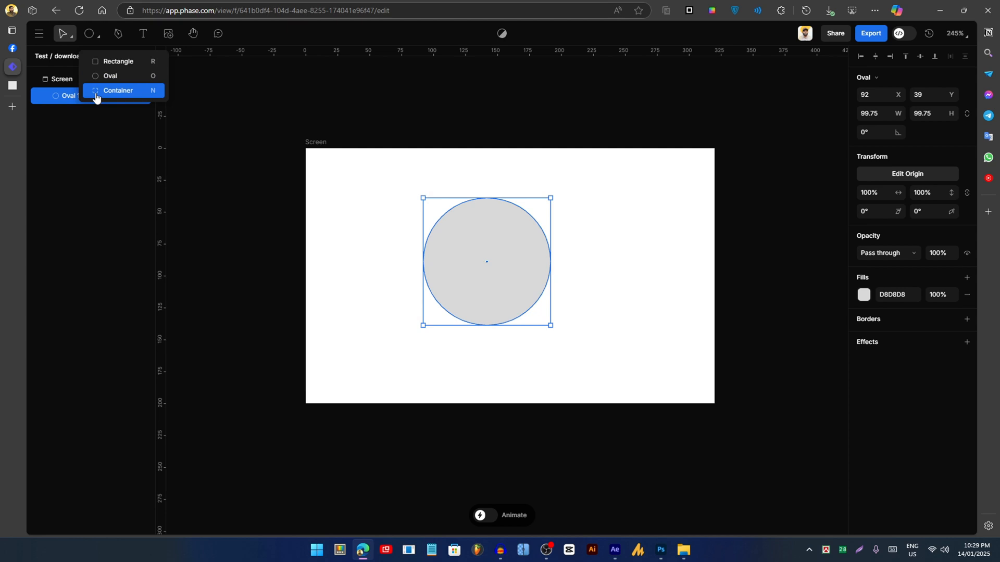
click(324, 157)
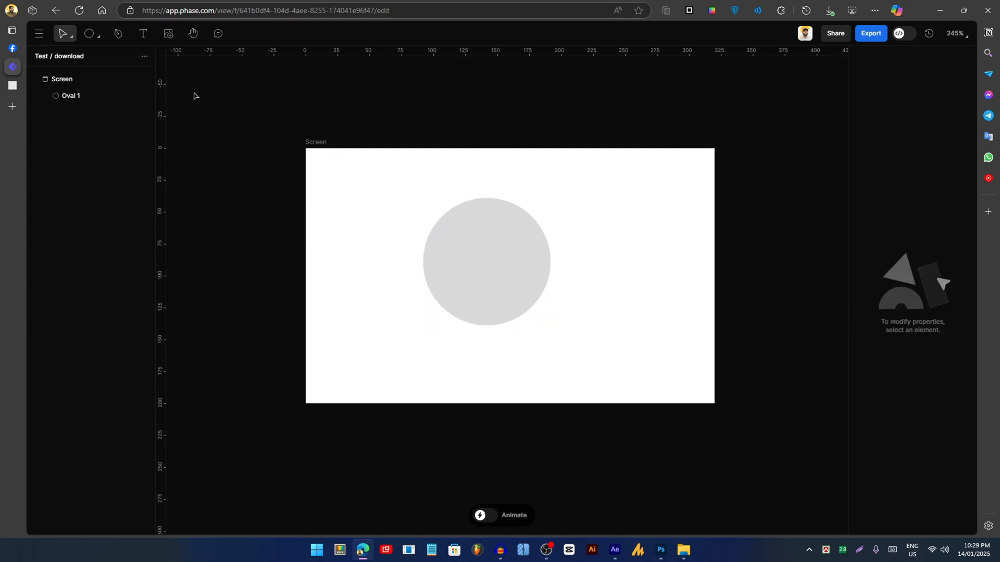
- Nudge the circle slightly right and down and fill it red (FF3333)
drag(204, 91, 328, 164)
click(98, 37)
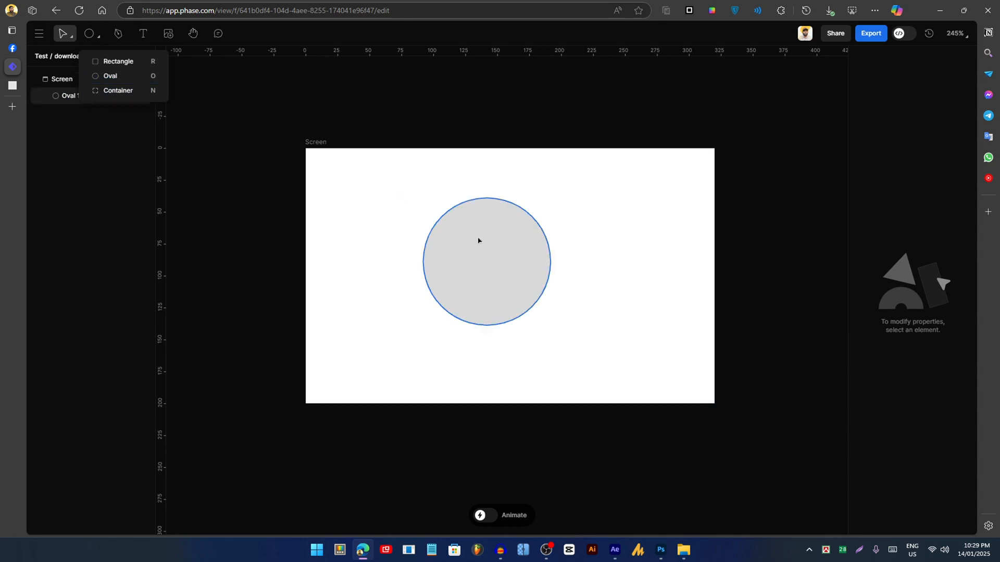
drag(478, 240, 522, 248)
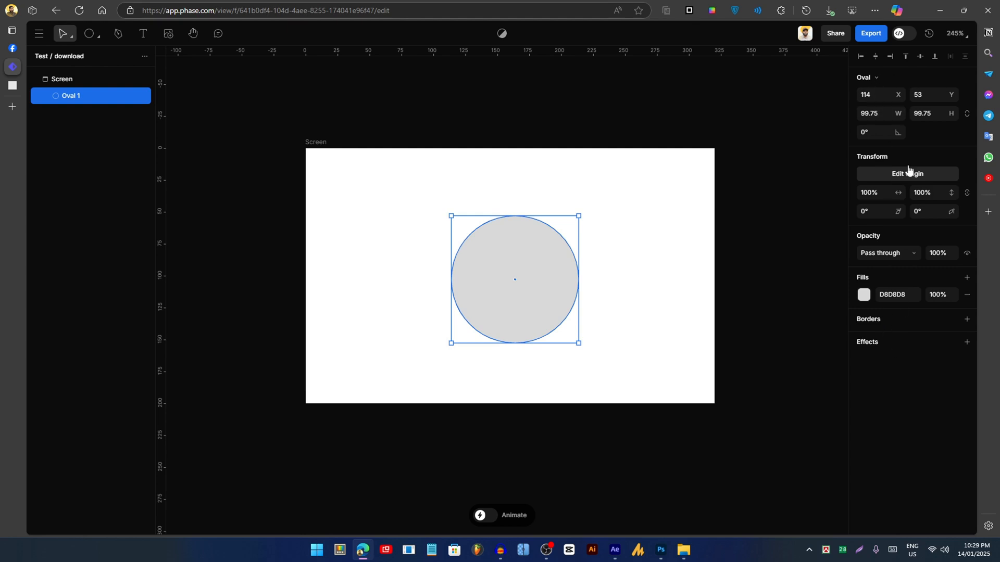
click(863, 295)
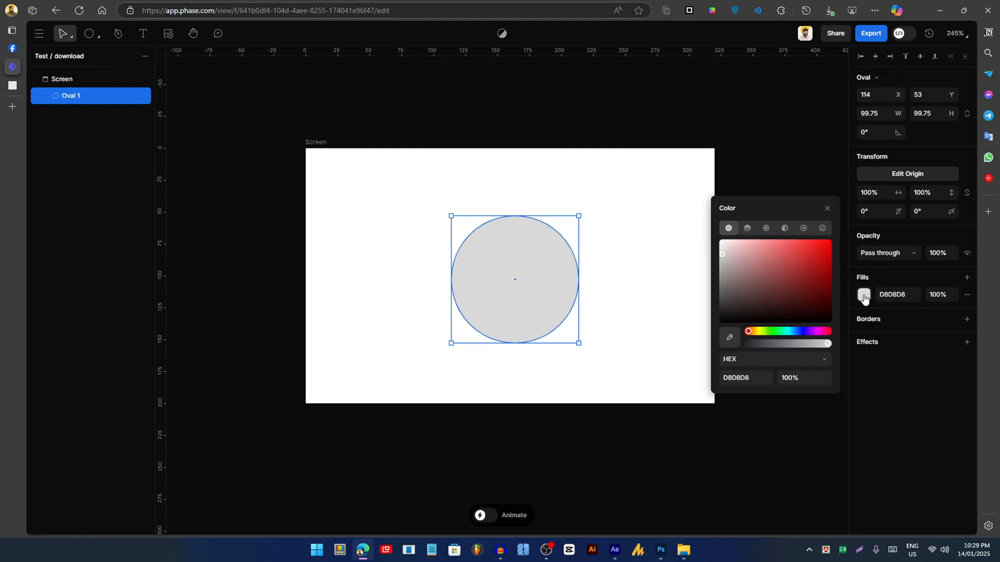
click(807, 242)
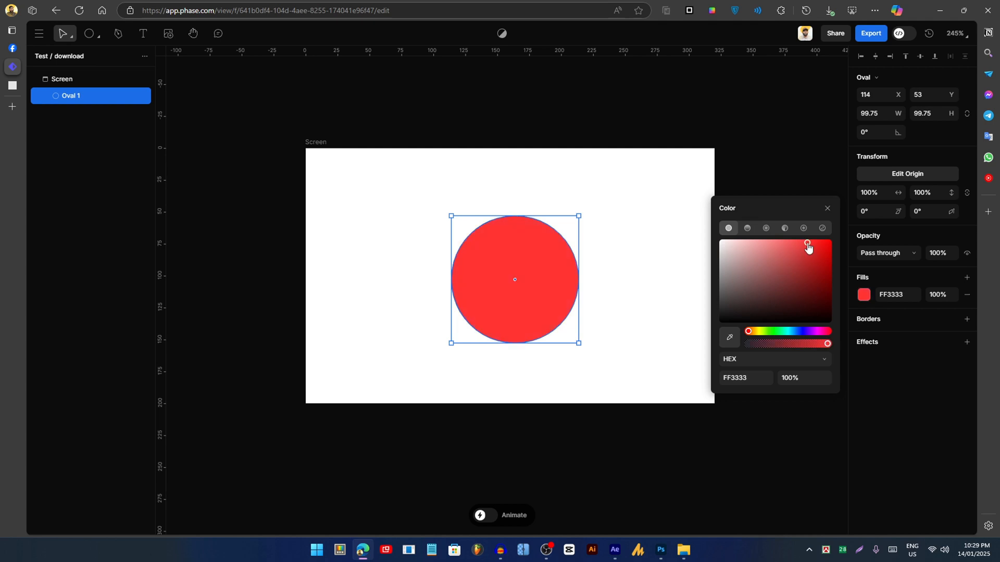
click(596, 224)
- Position the circle at X 110.12, Y 50.12, centred vertically in the Screen frame
click(542, 272)
drag(542, 272, 518, 271)
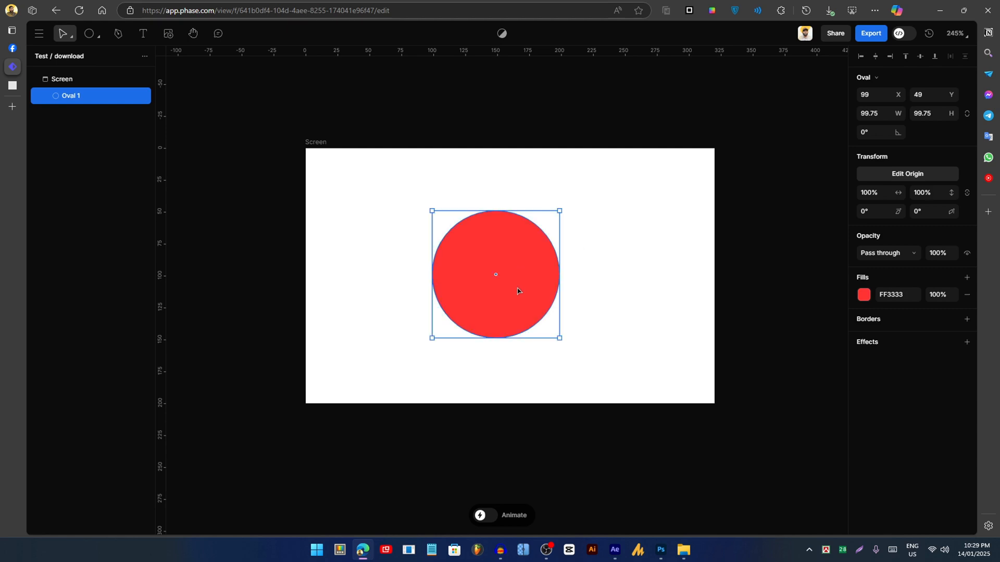
drag(517, 291, 531, 294)
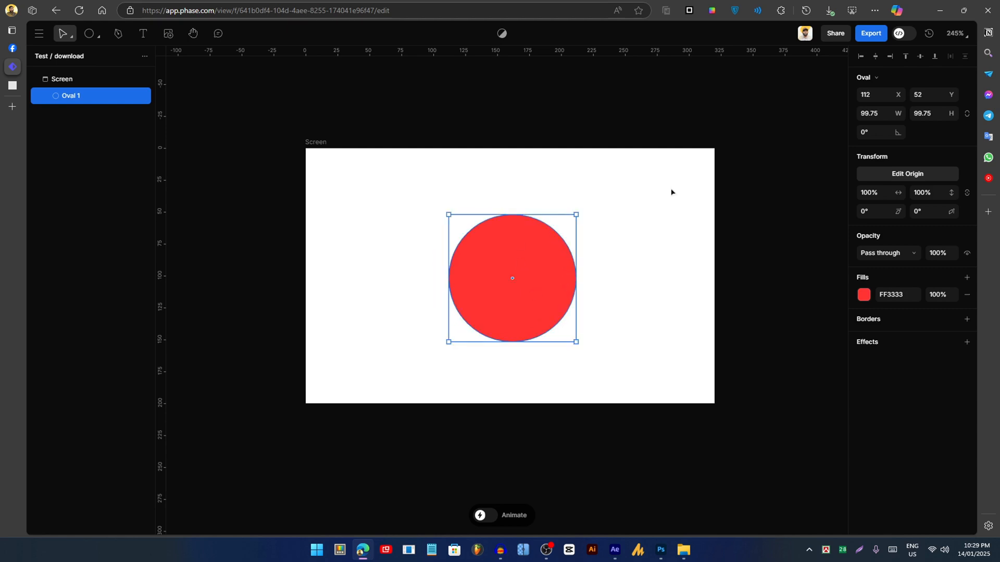
click(920, 56)
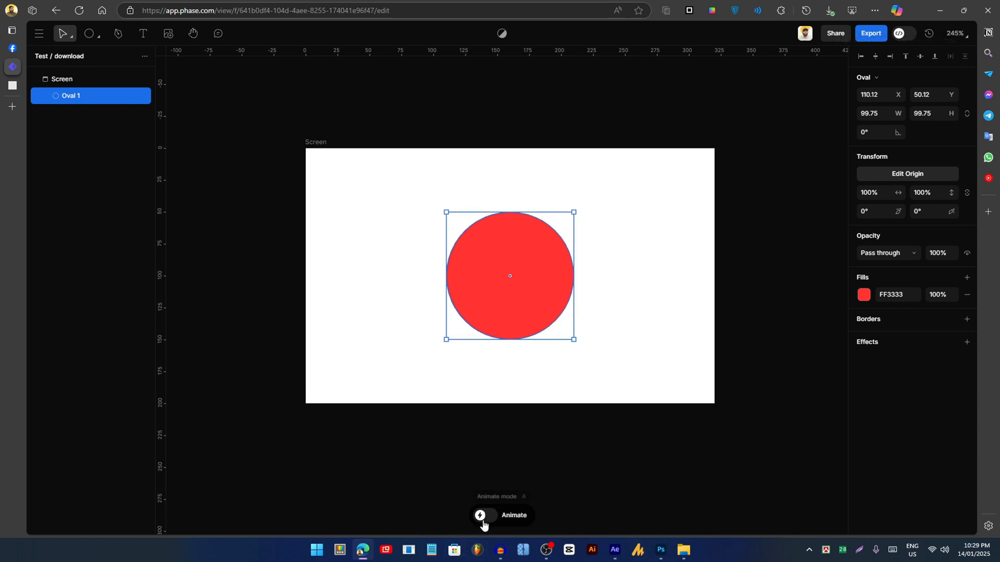
- Switch animation mode on and move the playhead near the timeline start
click(517, 516)
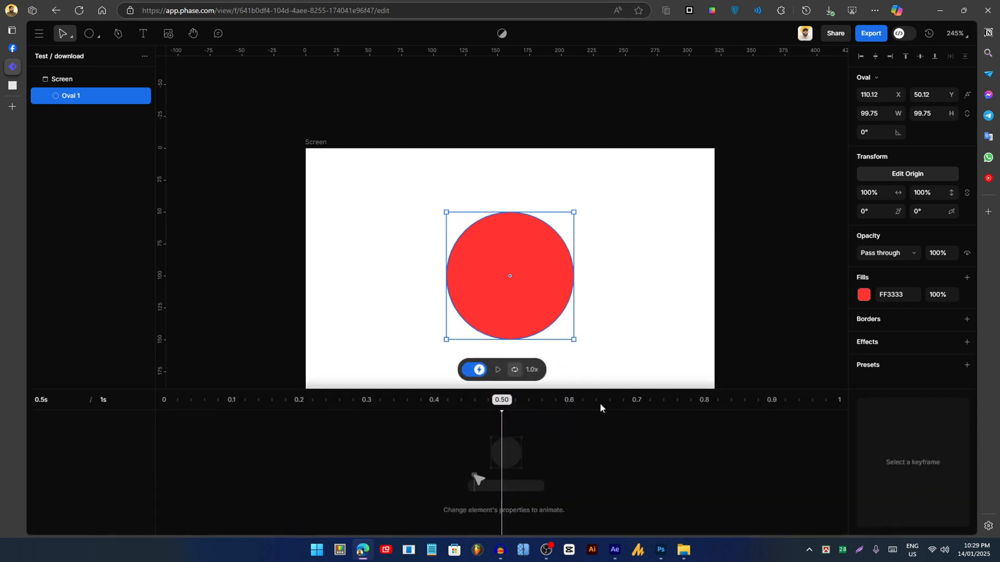
key(a)
click(484, 517)
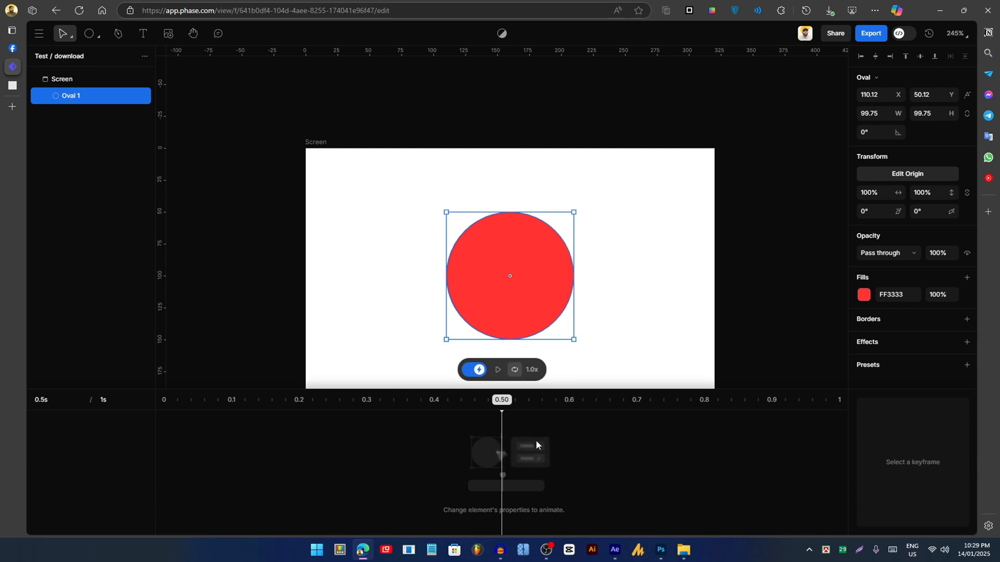
drag(502, 411, 373, 430)
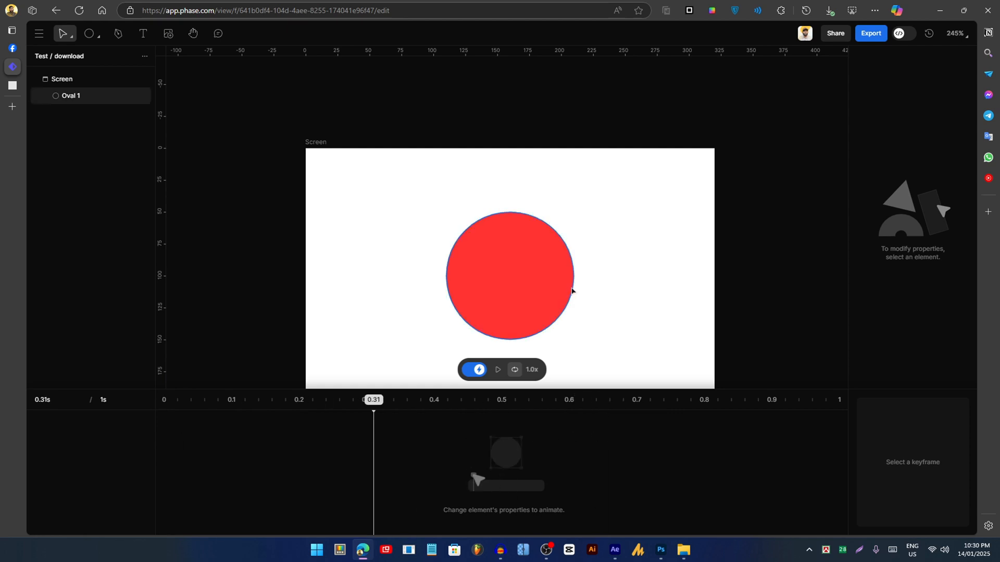
- At 0 s, shrink Oval 1 to 67.76 × 67.76, creating Position, Width and Height keyframes
drag(627, 305, 619, 248)
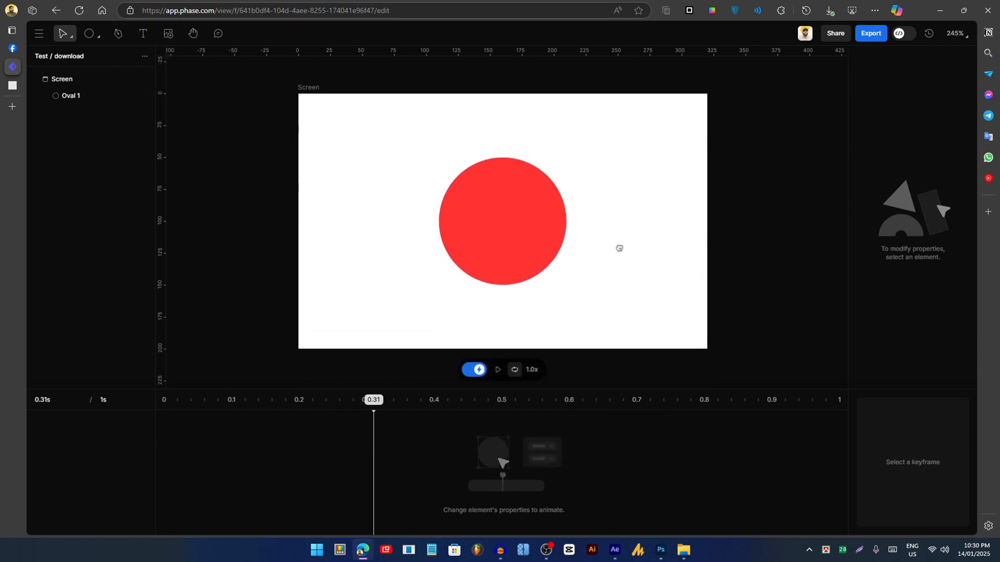
click(526, 225)
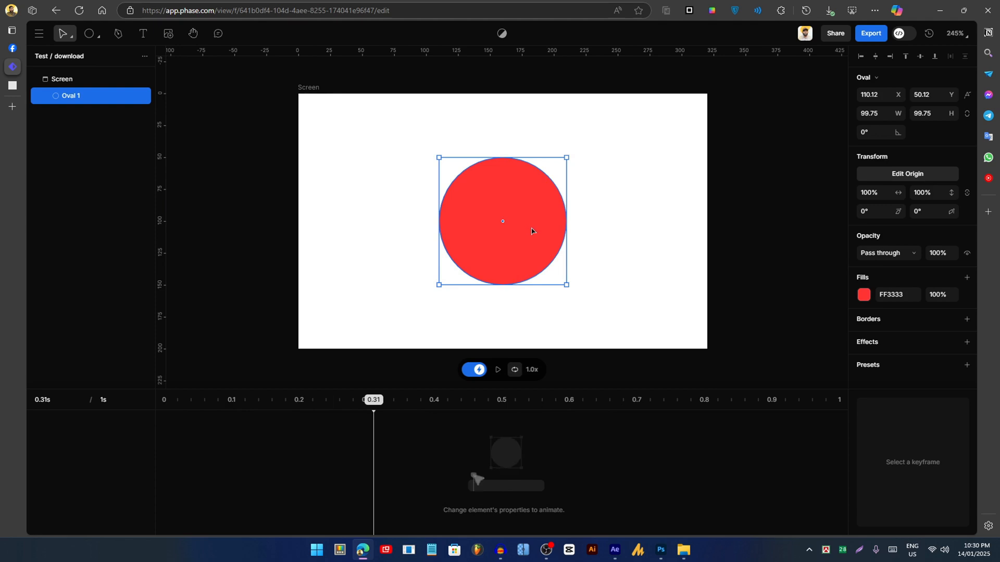
drag(373, 414, 146, 416)
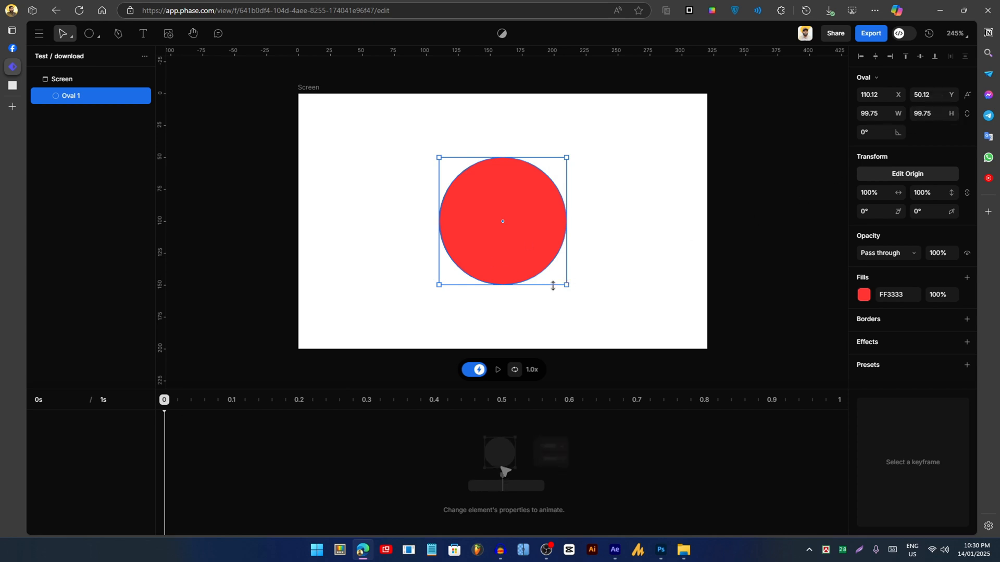
drag(566, 286, 546, 265)
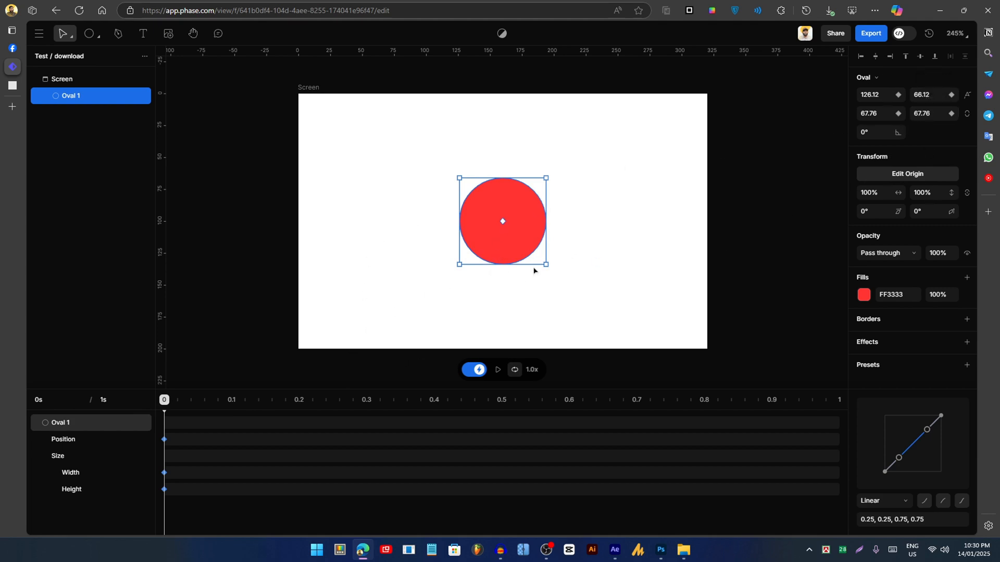
- Size the circle about 52 units at 0 s and about 156 units at 0.37 s, then preview
drag(546, 264, 535, 254)
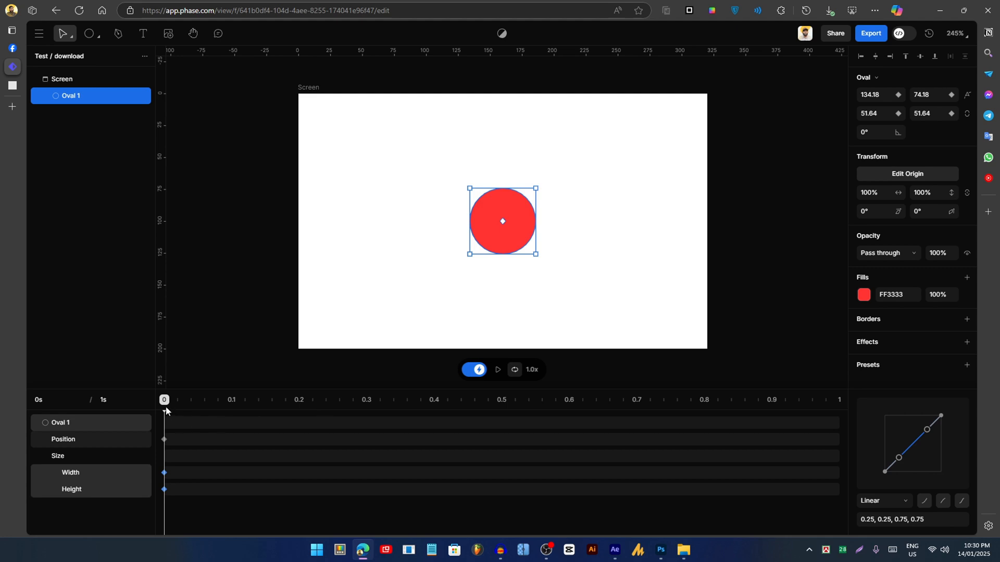
drag(164, 406, 414, 414)
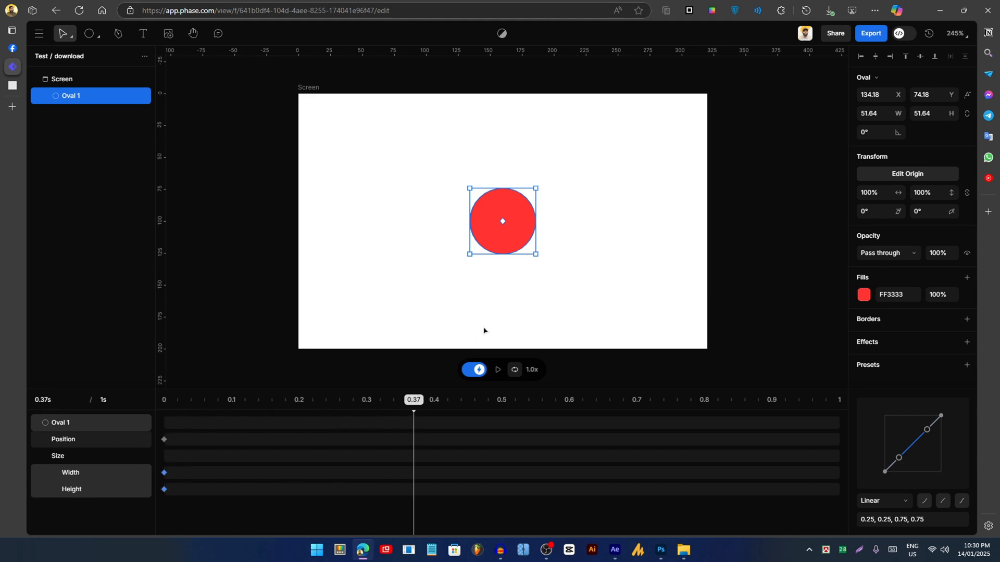
drag(536, 254, 603, 320)
key(space)
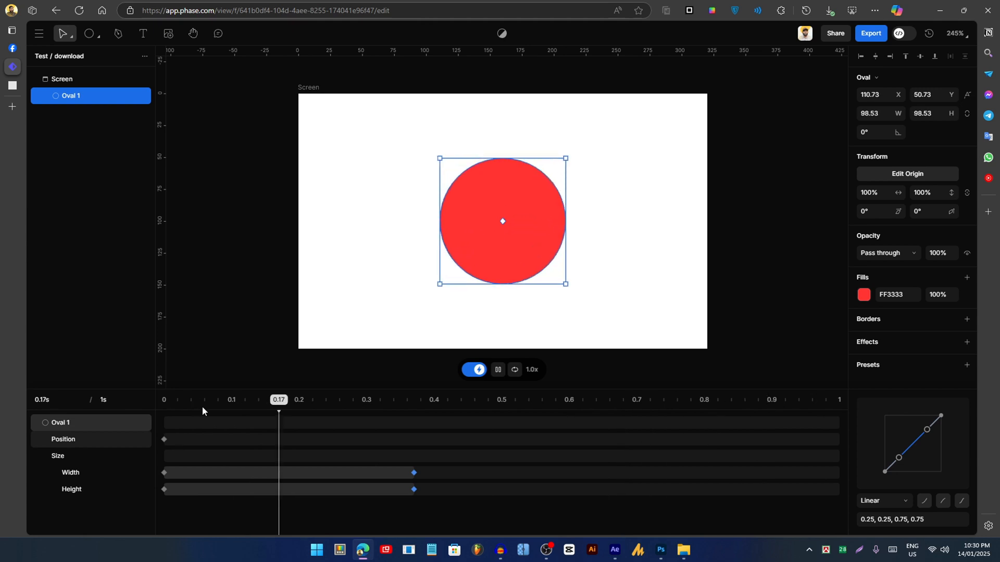
key(space)
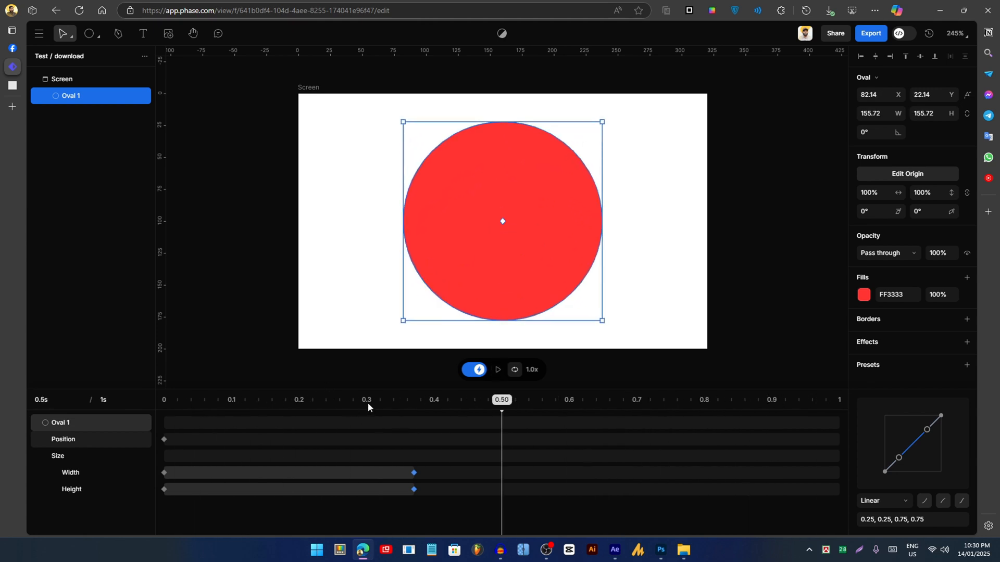
- Apply Ease in easing and reshape its bezier curve handles for a steeper rise
drag(368, 402, 435, 414)
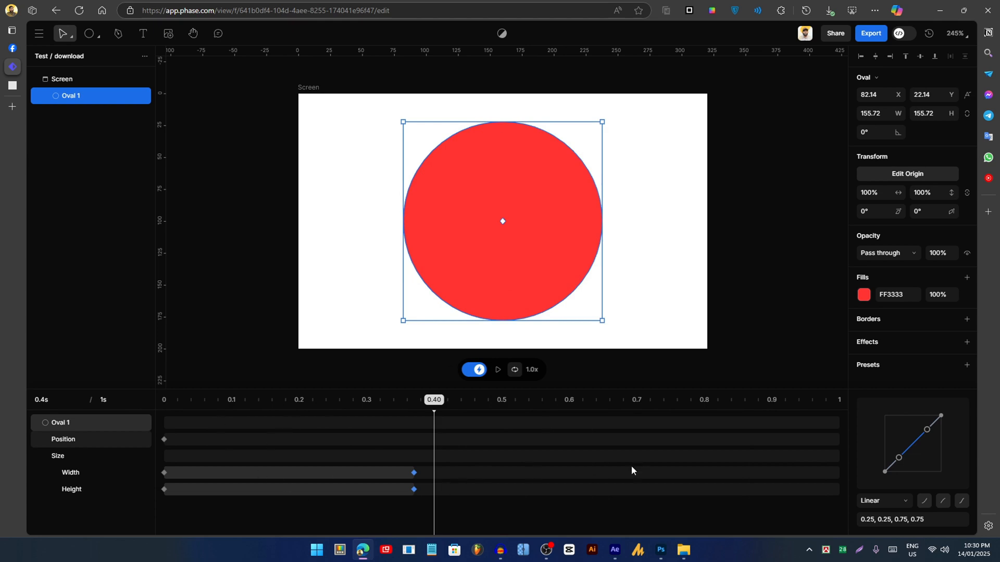
click(905, 505)
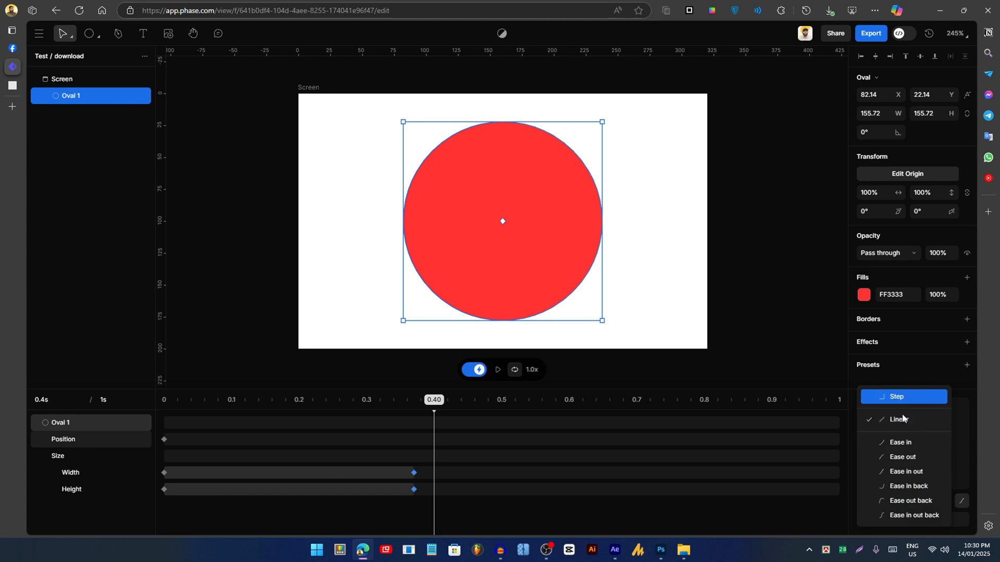
click(915, 447)
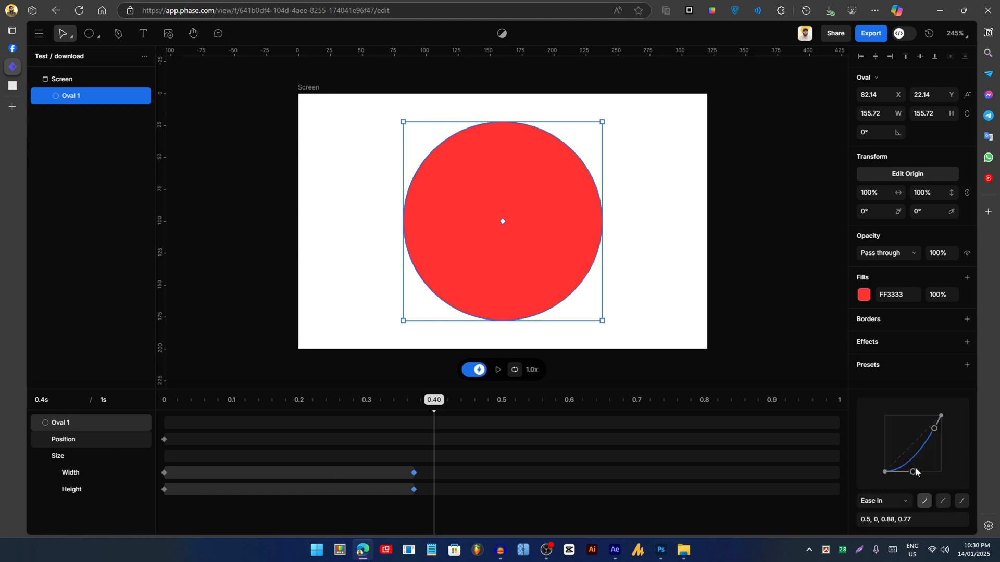
drag(913, 473, 915, 413)
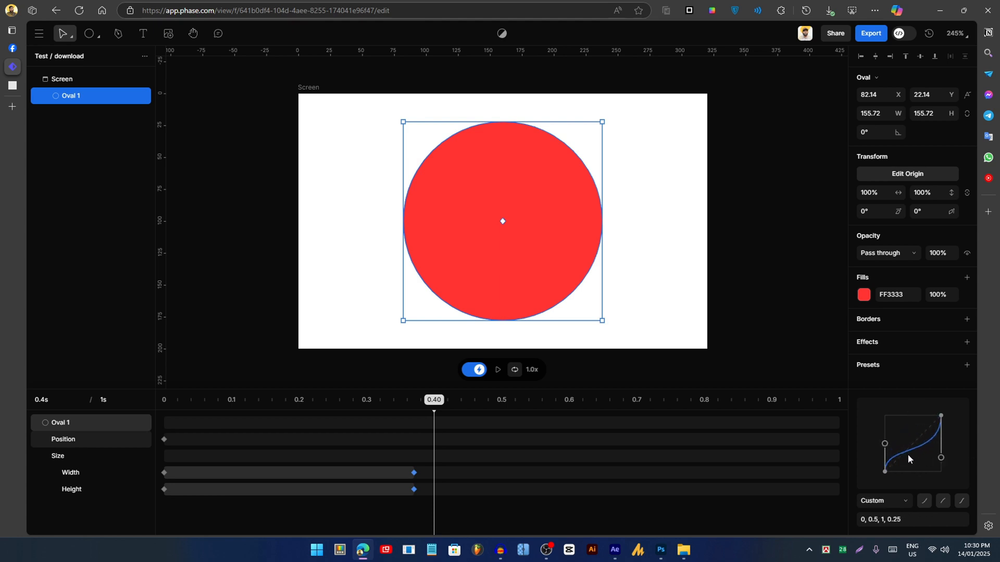
drag(885, 444, 890, 433)
drag(942, 461, 944, 476)
- Preview the eased animation, then shrink the circle to 21.77 × 21.77 at X 82.14, Y 22.14 at 0.40 s
drag(372, 403, 150, 388)
key(space)
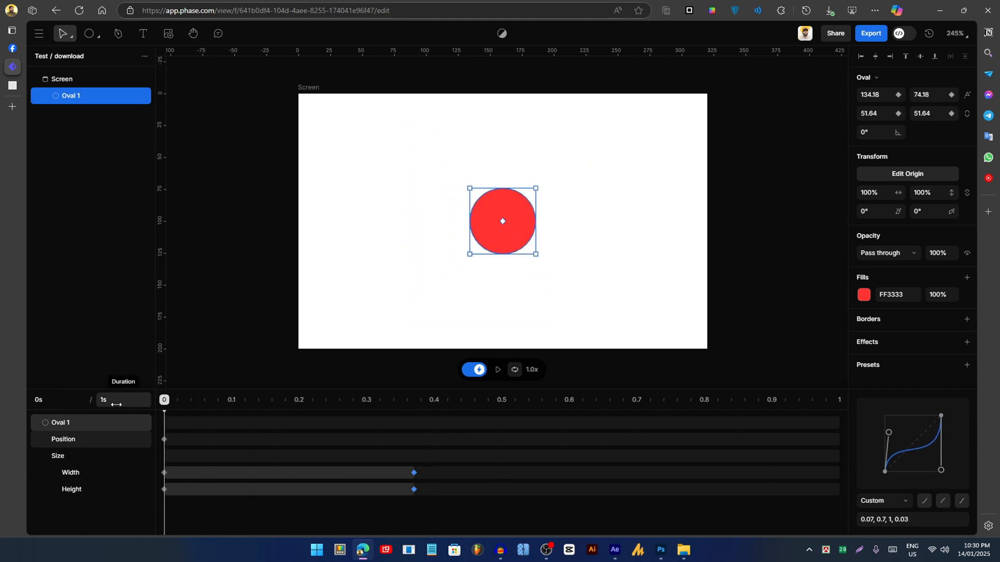
click(339, 483)
click(512, 245)
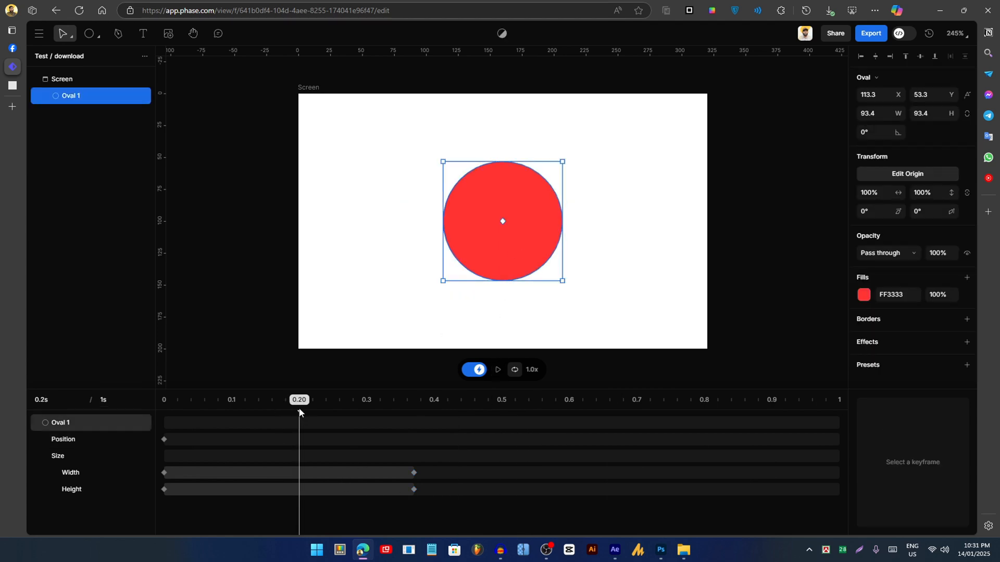
drag(300, 405, 435, 432)
drag(603, 321, 432, 148)
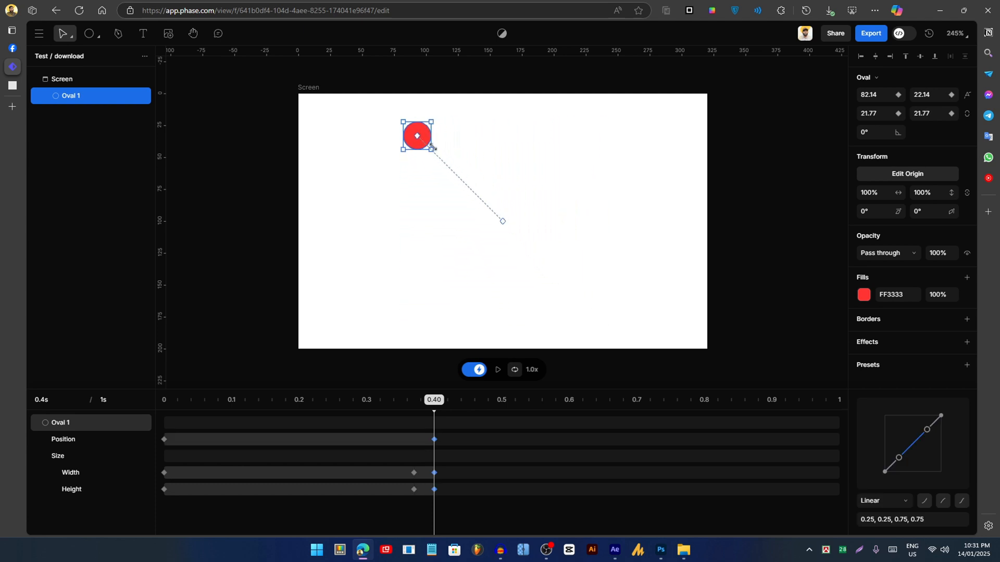
- Move Oval 1's final keyframes from 0.4 s to about 0.47 s and preview the longer shrink
key(space)
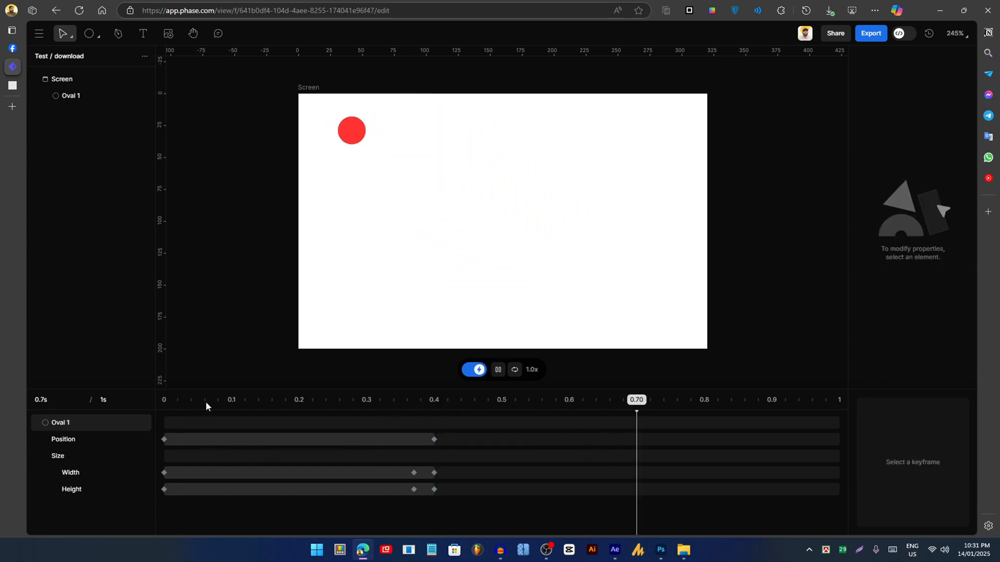
key(space)
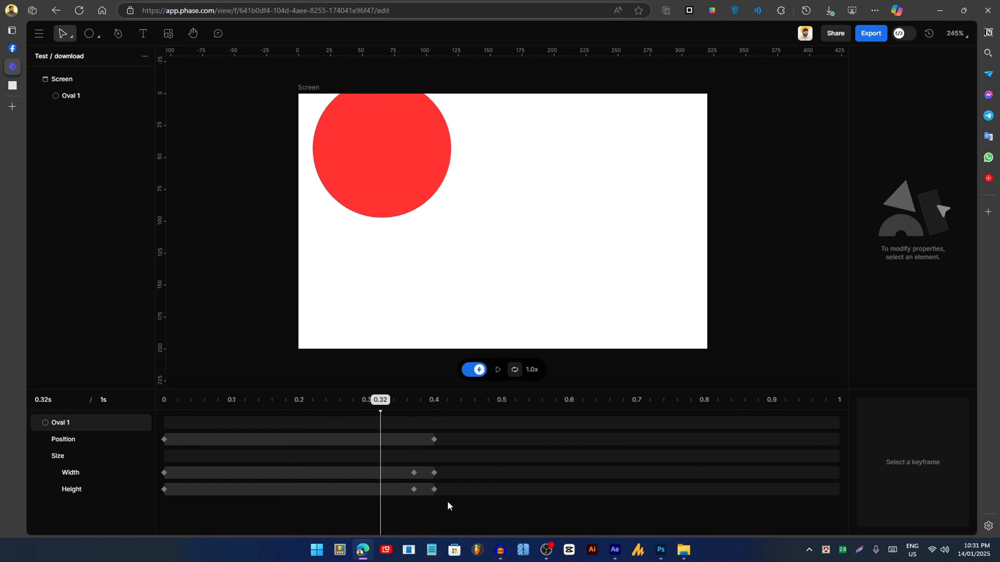
drag(448, 501, 481, 452)
key(space)
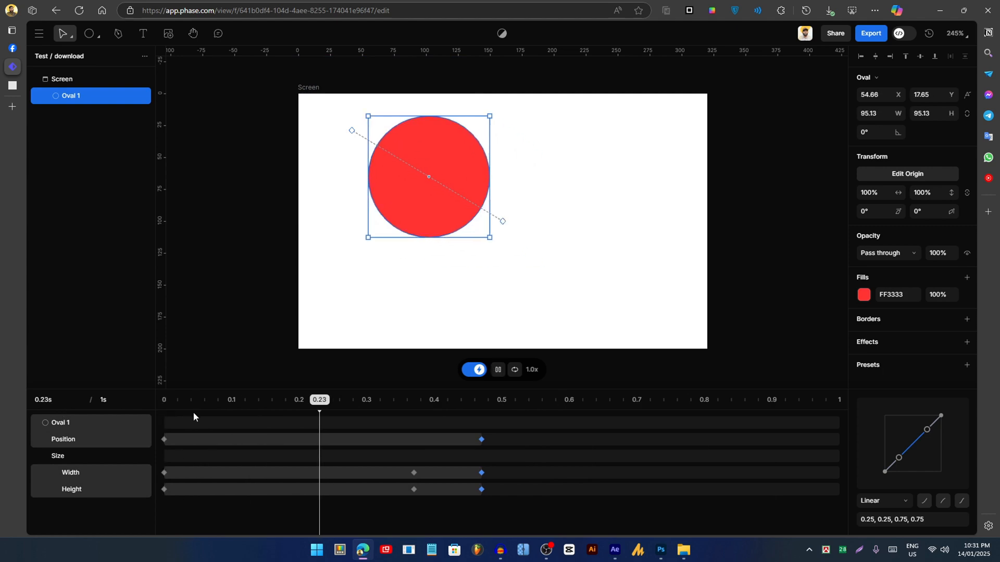
click(422, 296)
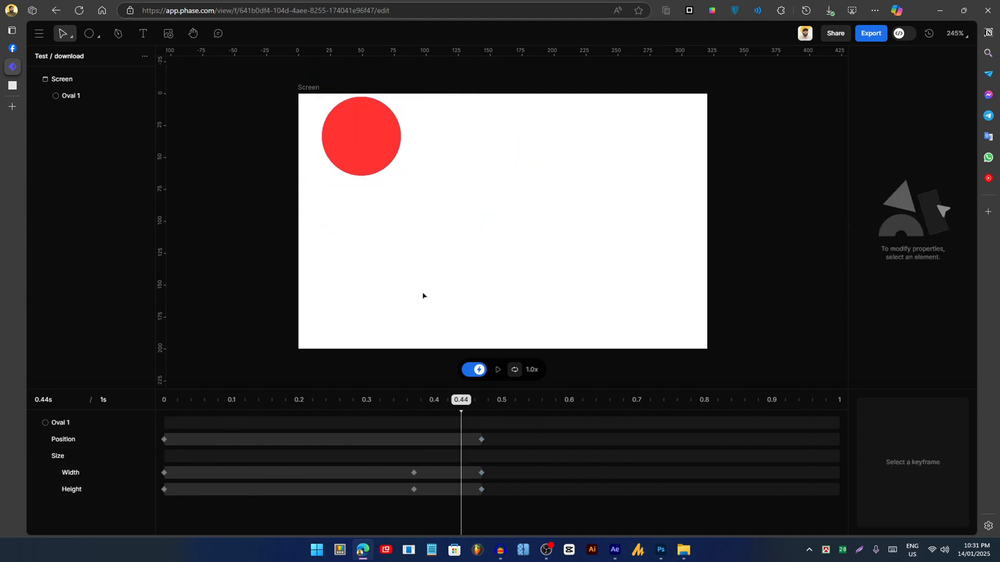
drag(469, 410, 454, 425)
click(490, 428)
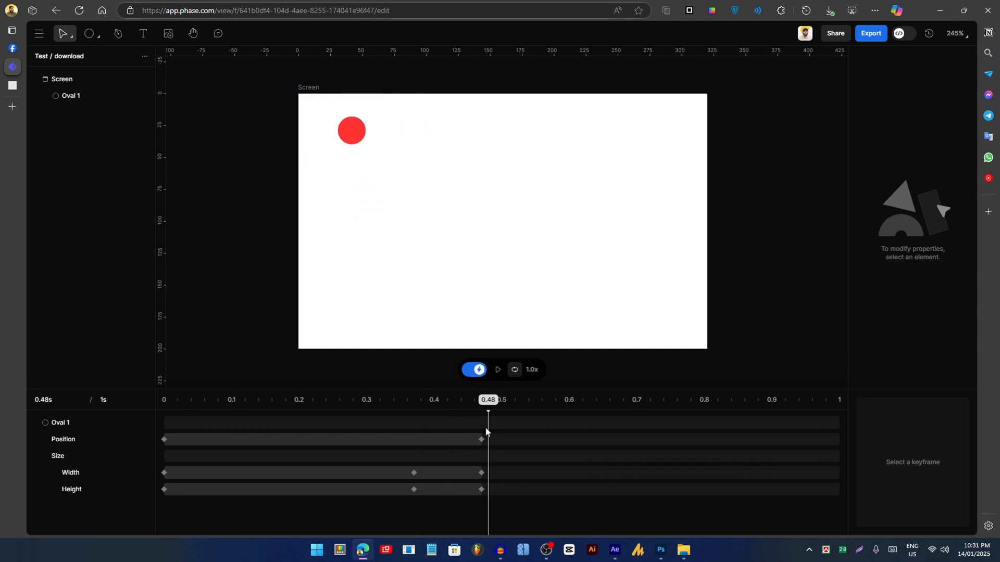
- Draw a closed four-point arrow-shaped path beside the red circle
click(118, 33)
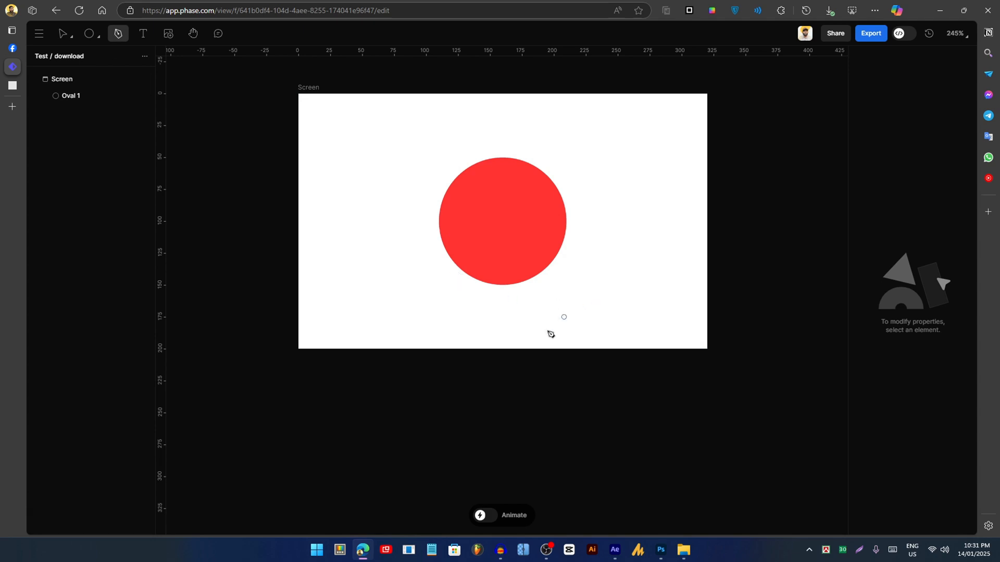
click(395, 249)
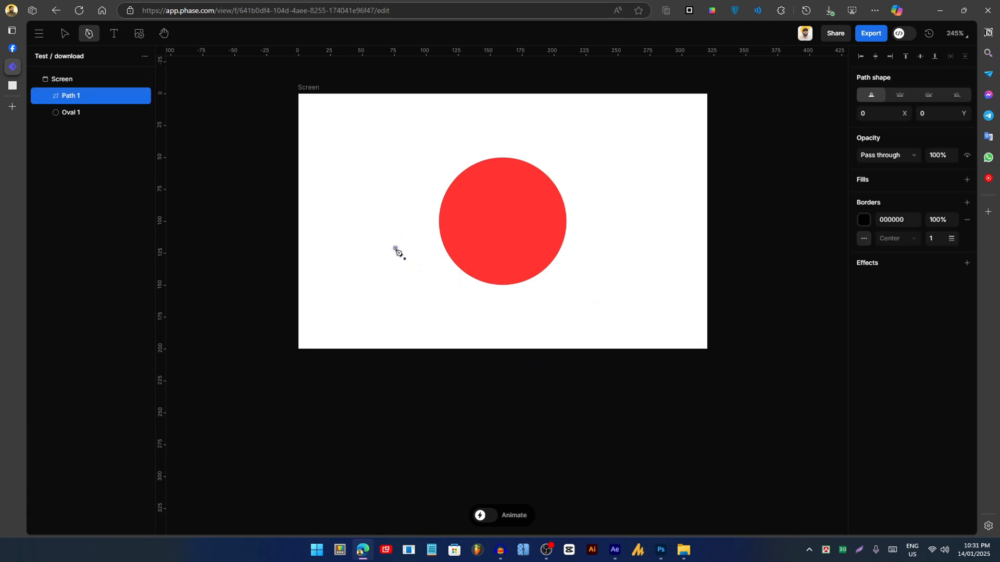
click(356, 287)
click(429, 321)
click(395, 249)
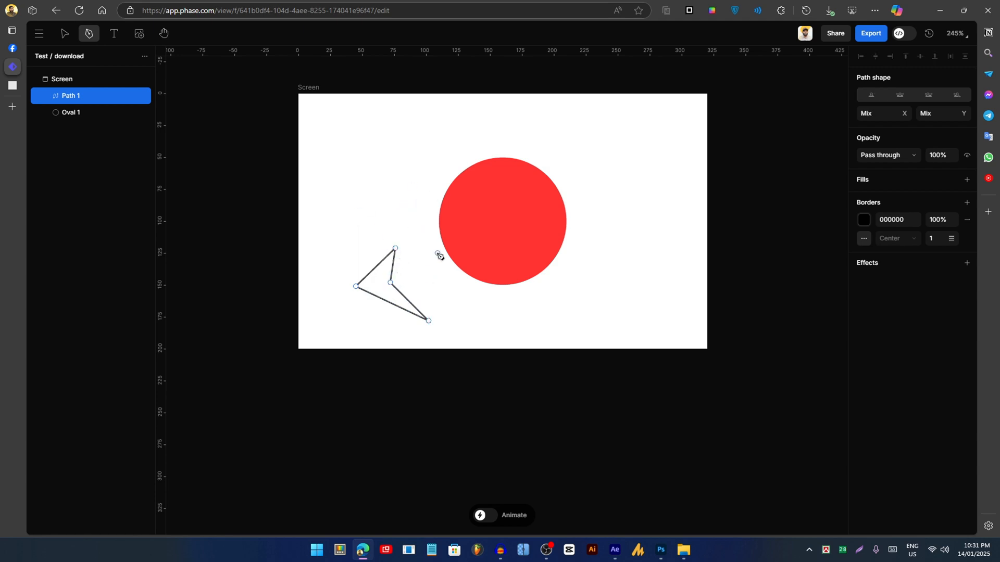
- Remove Path 1's border and fill it cyan (2ECED4)
click(967, 220)
click(966, 180)
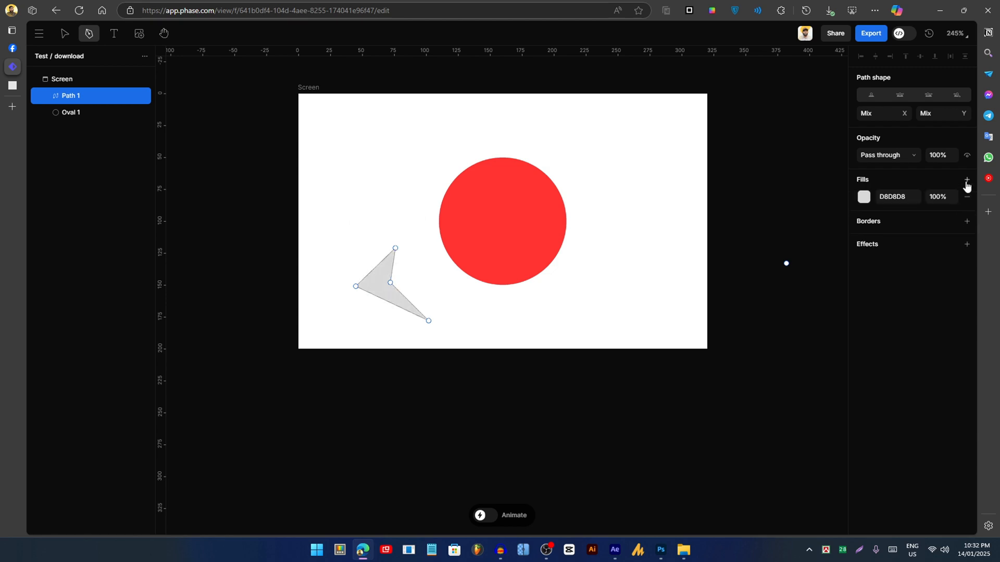
click(864, 196)
drag(756, 235, 778, 236)
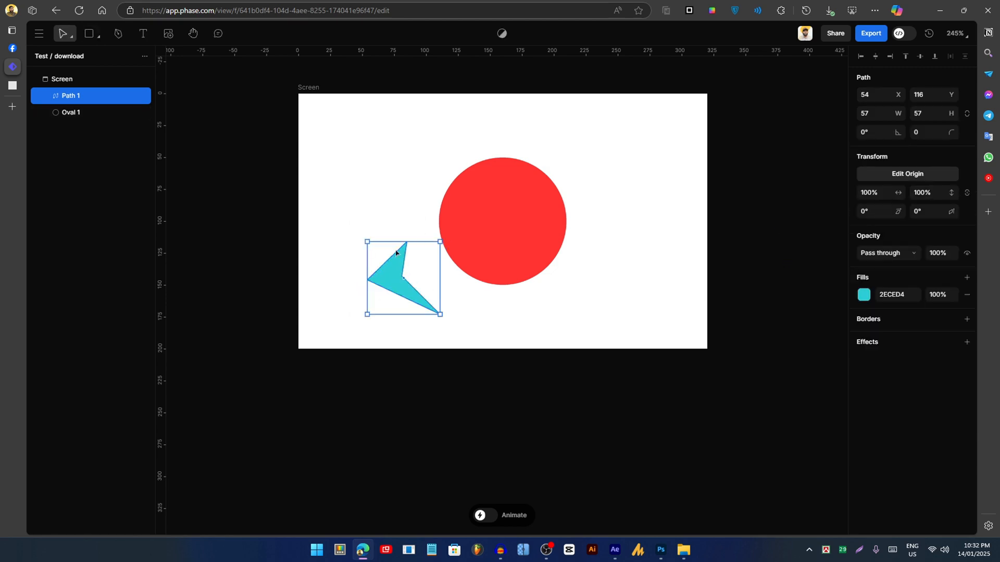
- Keyframe Path 1 shifted and rotated -194° at 0.48 s, then moved to X 213, Y 32 later, and preview
click(487, 517)
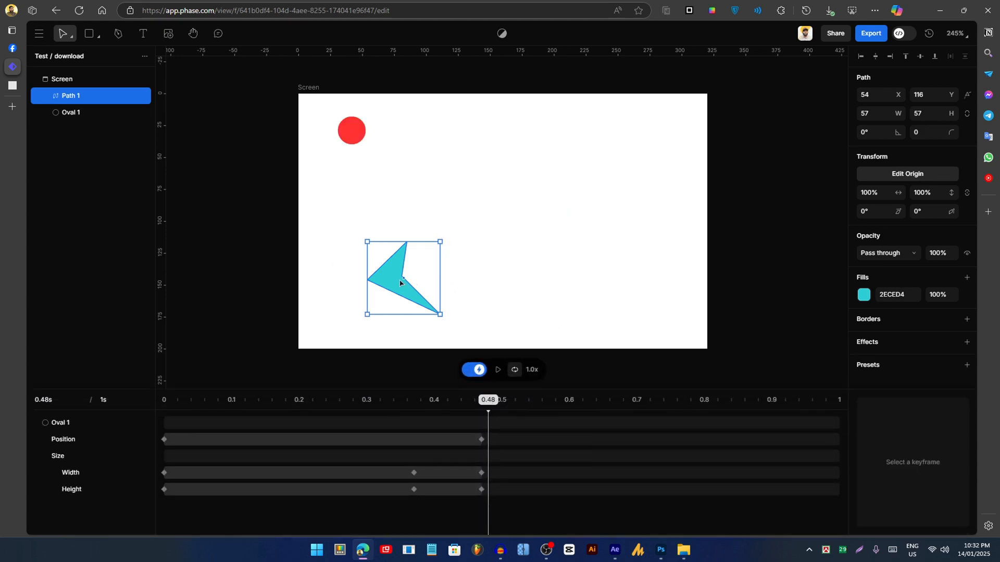
drag(399, 282, 432, 282)
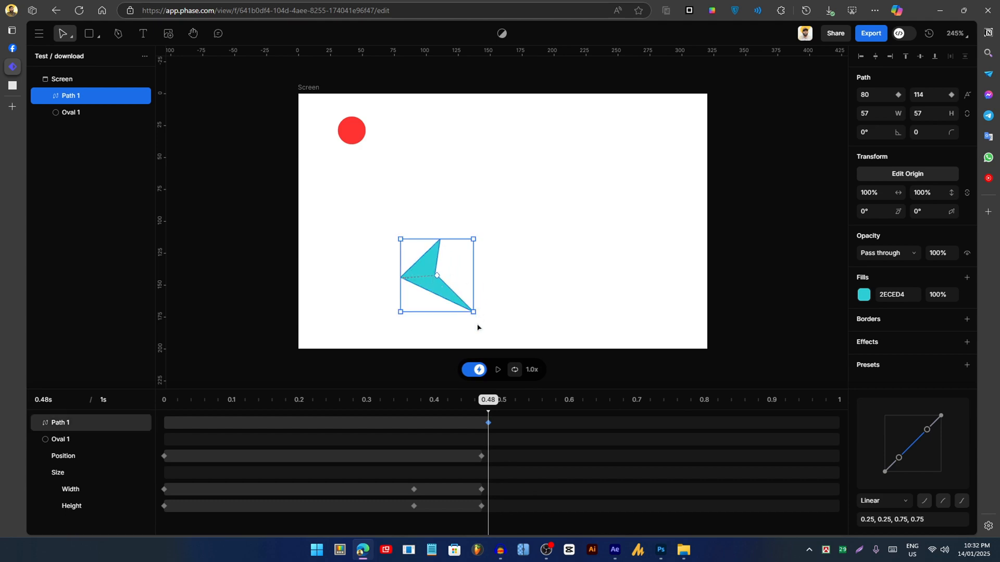
drag(477, 314, 376, 239)
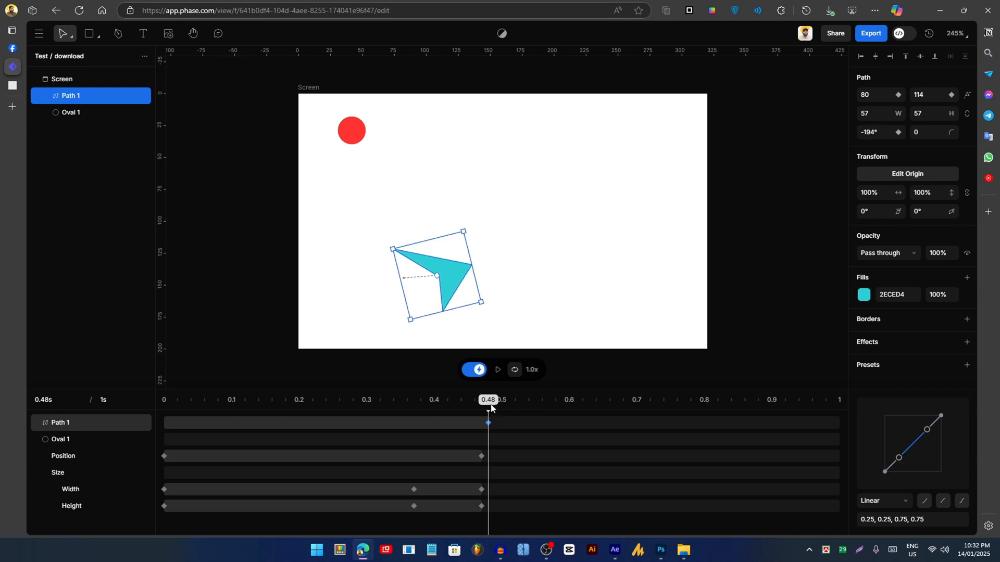
drag(494, 418, 654, 408)
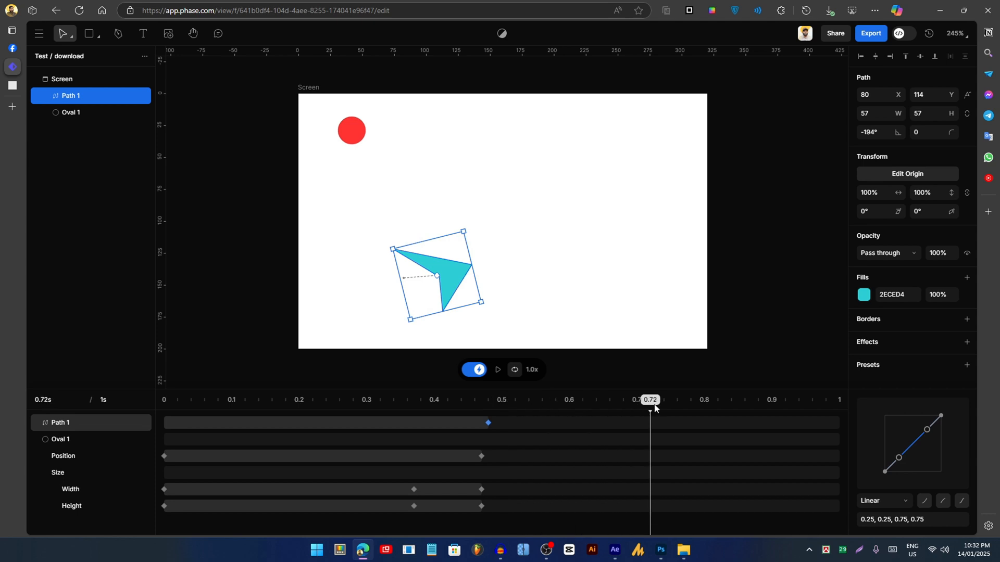
drag(459, 280, 629, 175)
key(space)
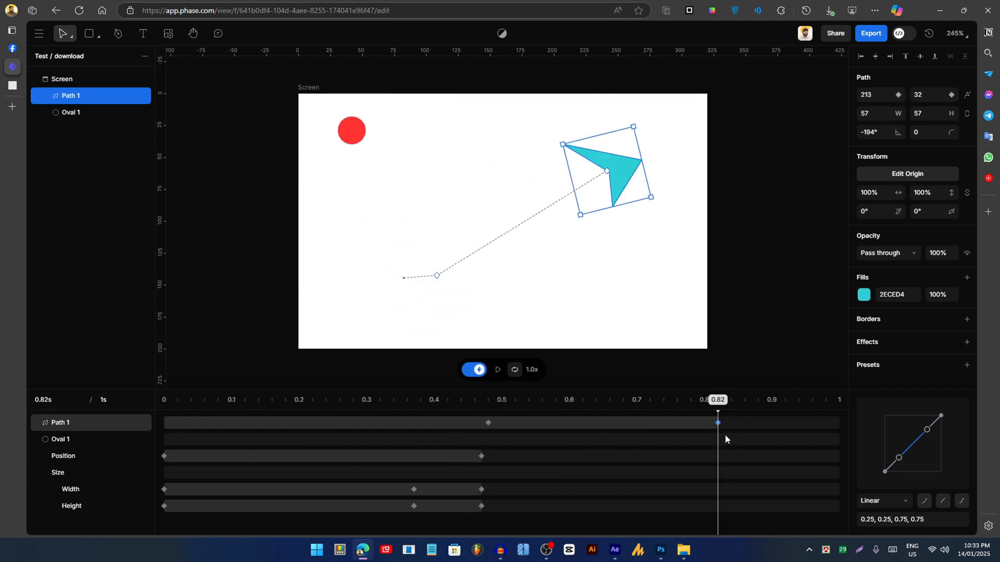
- Bend the arrow's straight motion path into an S-curve by adjusting both Bézier handles
drag(506, 238, 315, 203)
drag(510, 157, 600, 311)
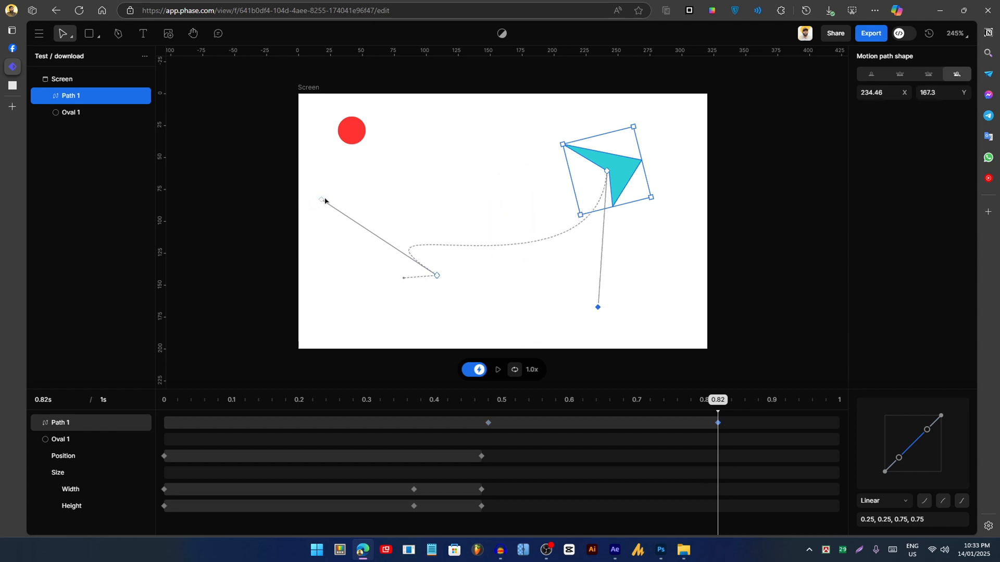
drag(323, 201, 318, 157)
- Preview the curved motion, checking 0.46 s, 0.64 s and the final keyframe at 0.97 s
drag(716, 401, 467, 417)
key(space)
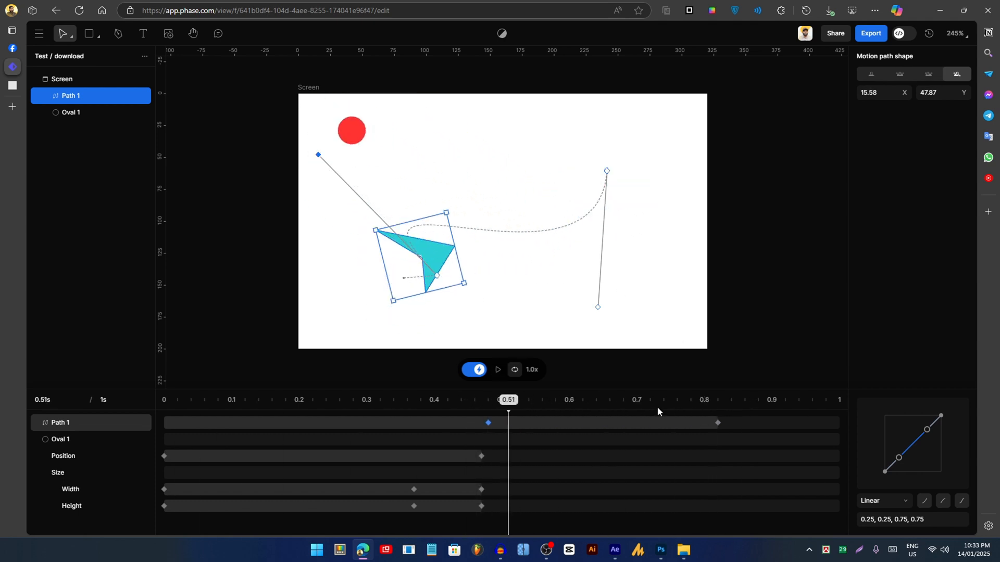
key(space)
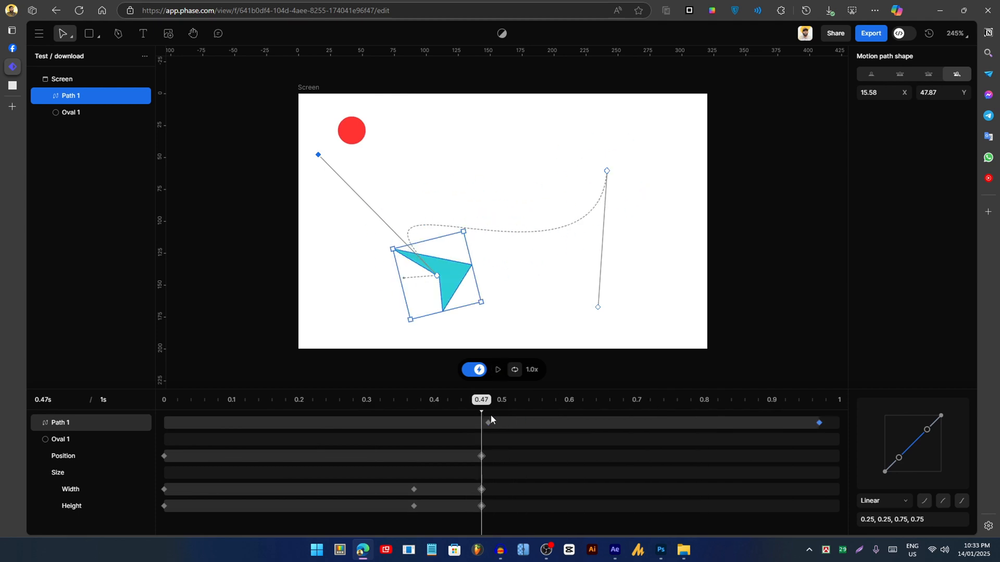
mouse_move(490, 415)
mouse_down()
mouse_move(604, 419)
mouse_move(447, 427)
mouse_move(604, 424)
mouse_move(384, 431)
mouse_move(541, 425)
mouse_move(487, 431)
mouse_up()
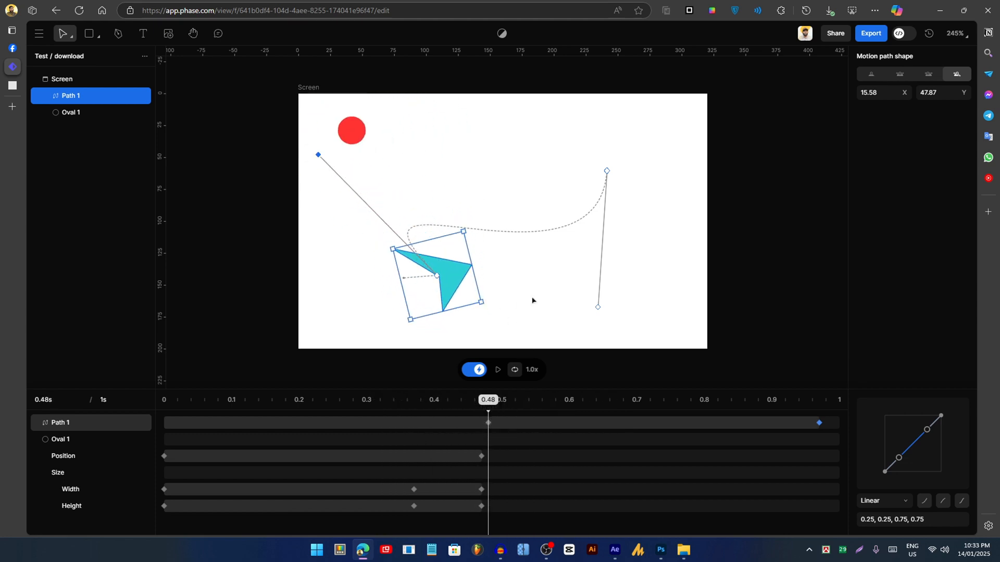
click(494, 419)
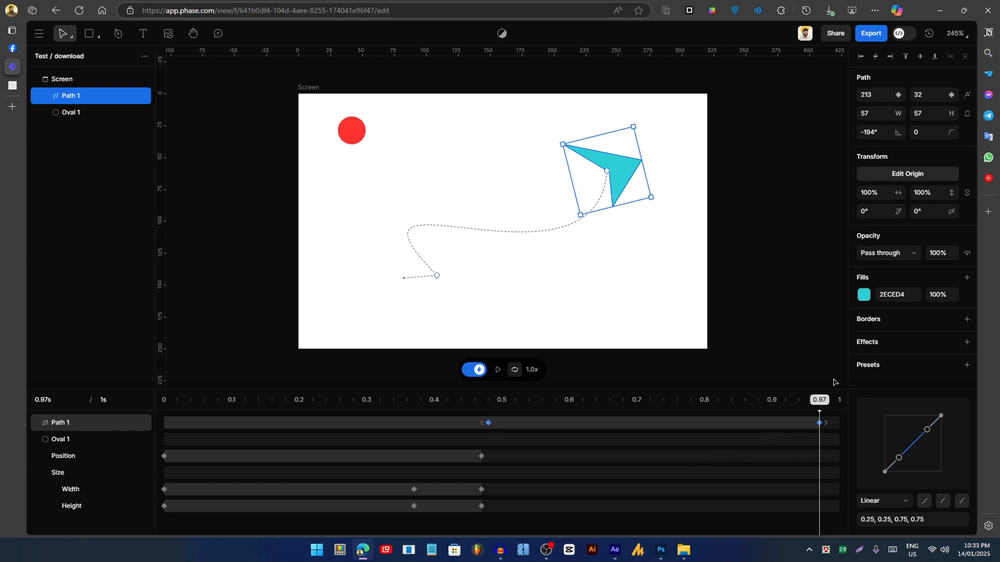
- Enable Auto oriented for Path 1, try a -303° rotation, undo it back to -194°, then preview
click(968, 95)
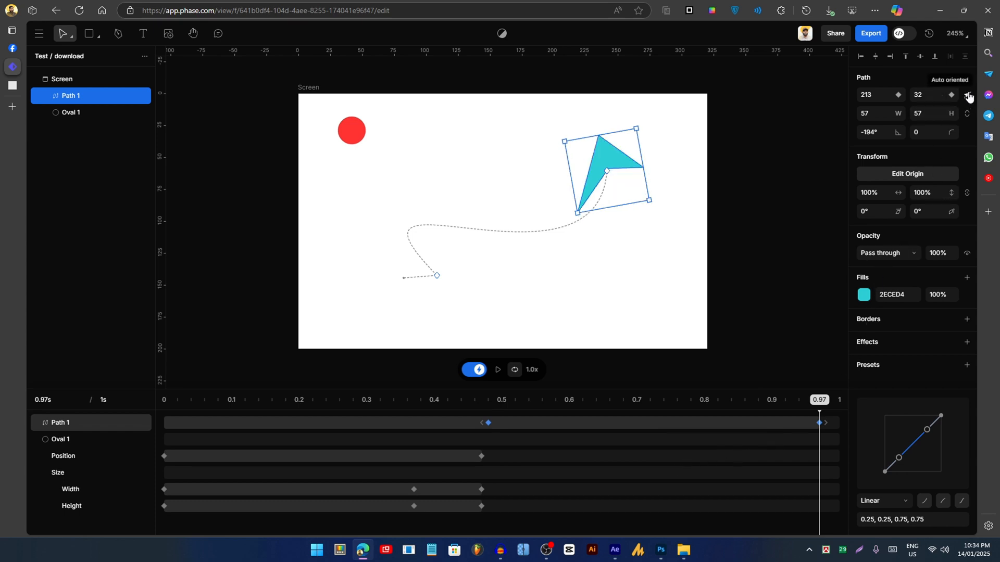
drag(542, 401, 488, 407)
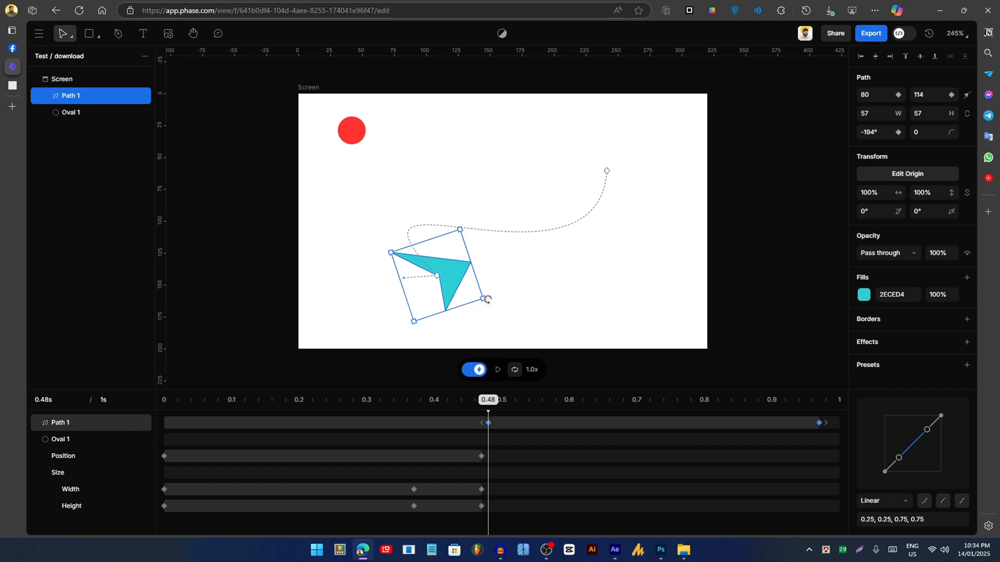
drag(488, 299, 439, 242)
drag(496, 406, 617, 423)
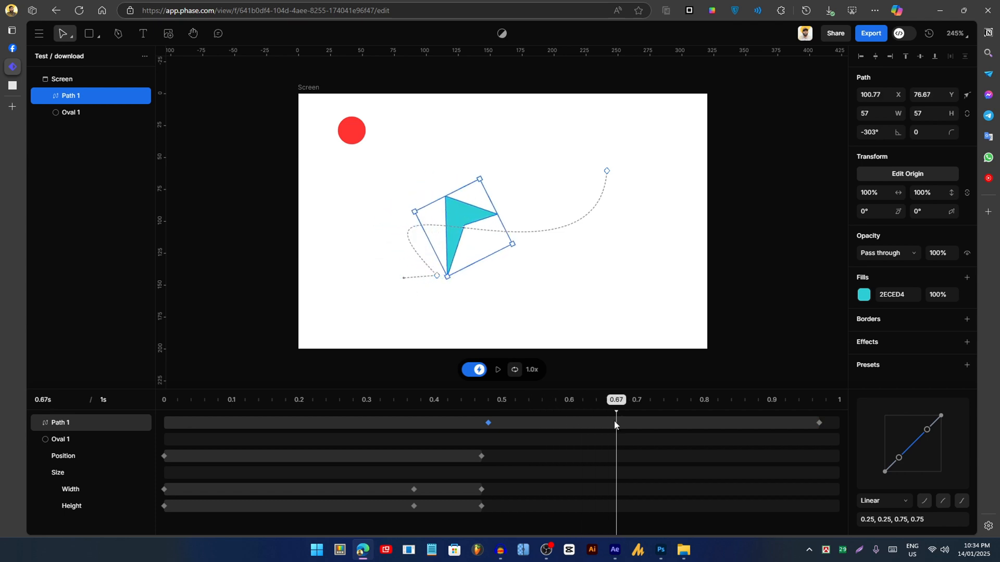
key(ctrl+z)
key(space)
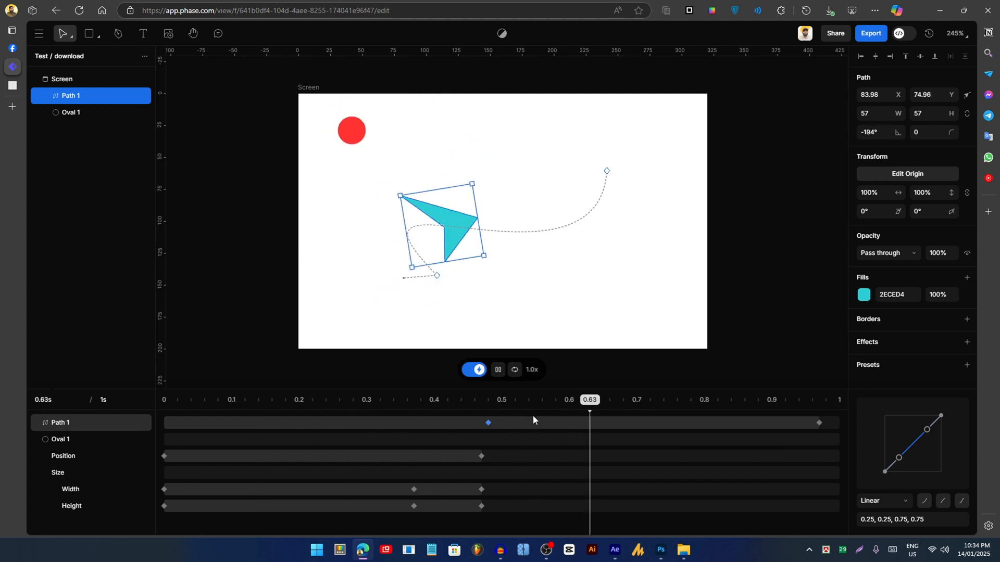
- Check the arrow's -170° mid-path angle between 0.51 s and 0.80 s, replay, then return to 0.48 s
click(562, 406)
drag(563, 407, 498, 427)
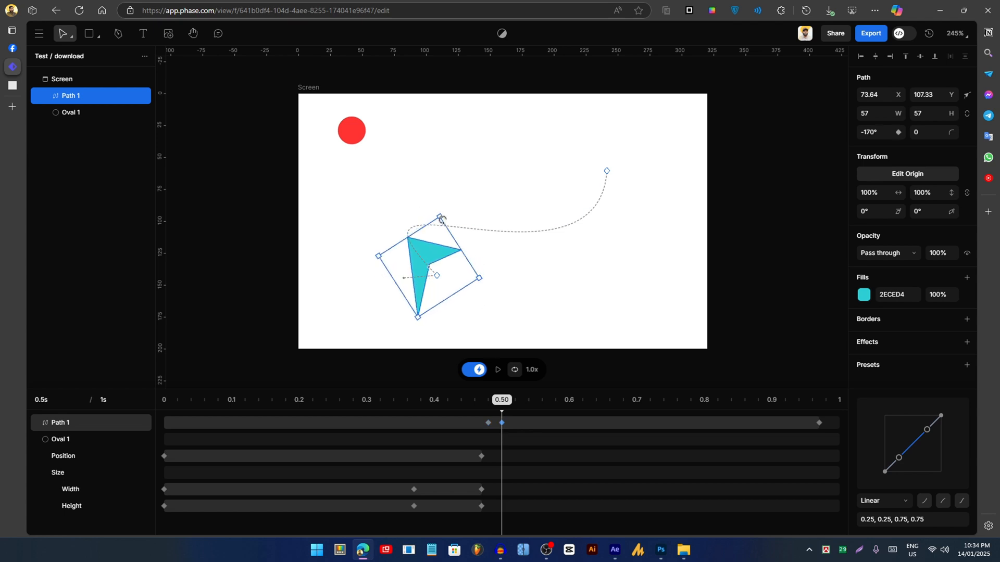
drag(503, 403, 389, 427)
key(space)
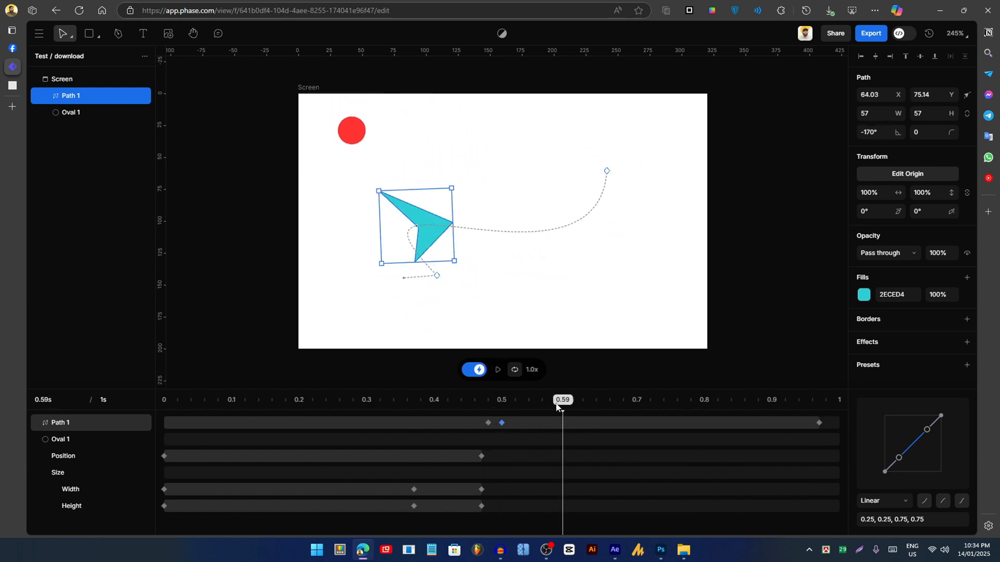
drag(481, 408, 99, 439)
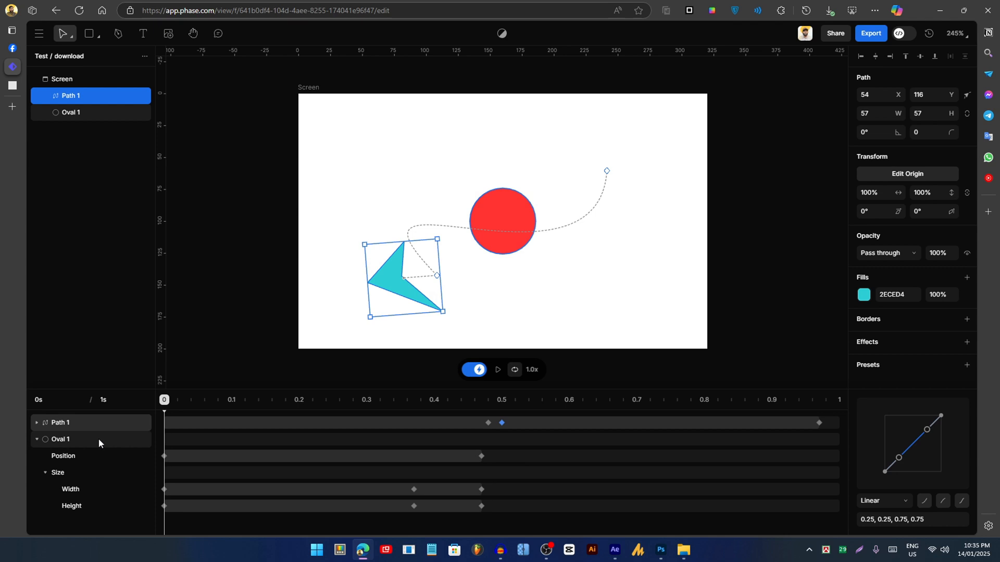
click(877, 34)
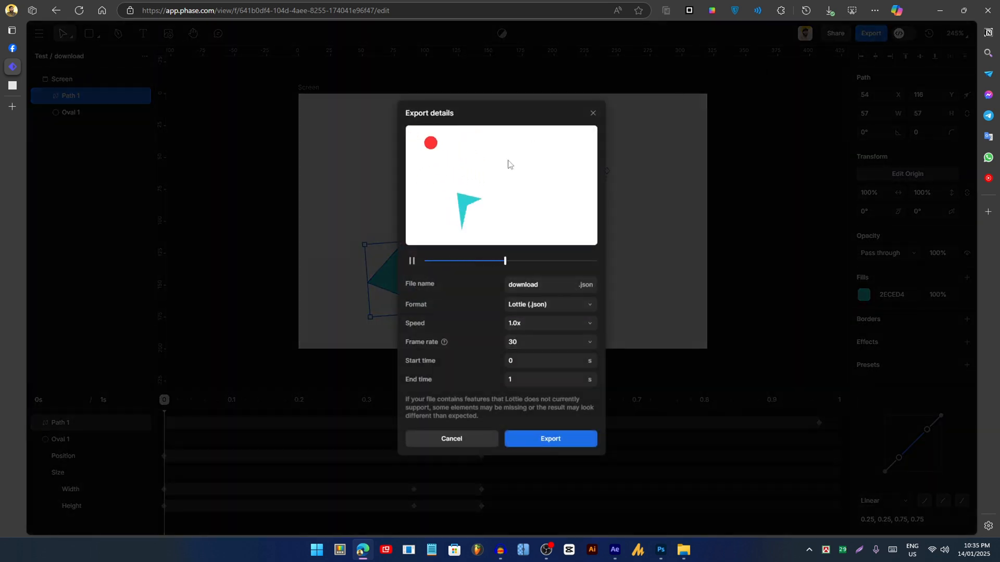
click(553, 310)
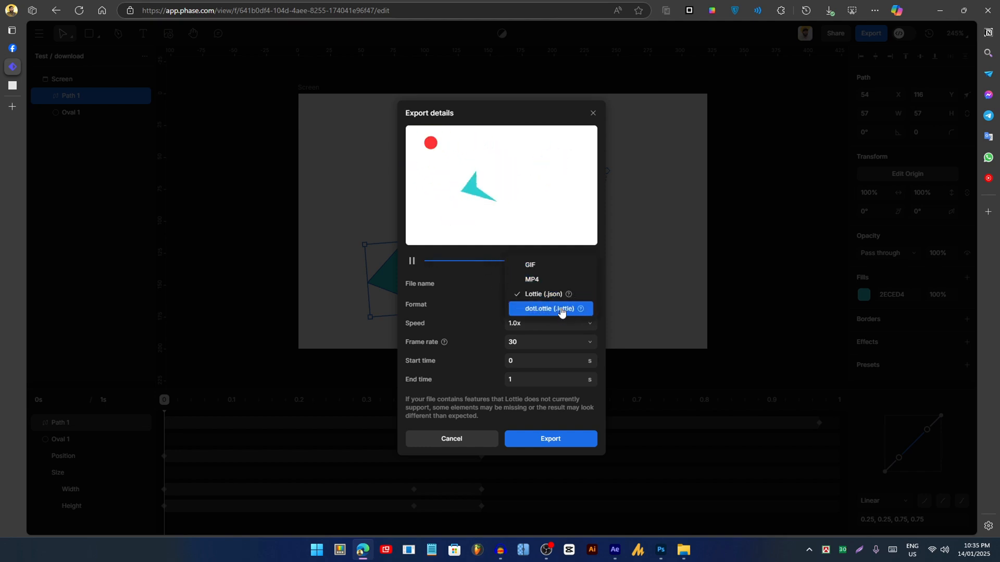
click(593, 113)
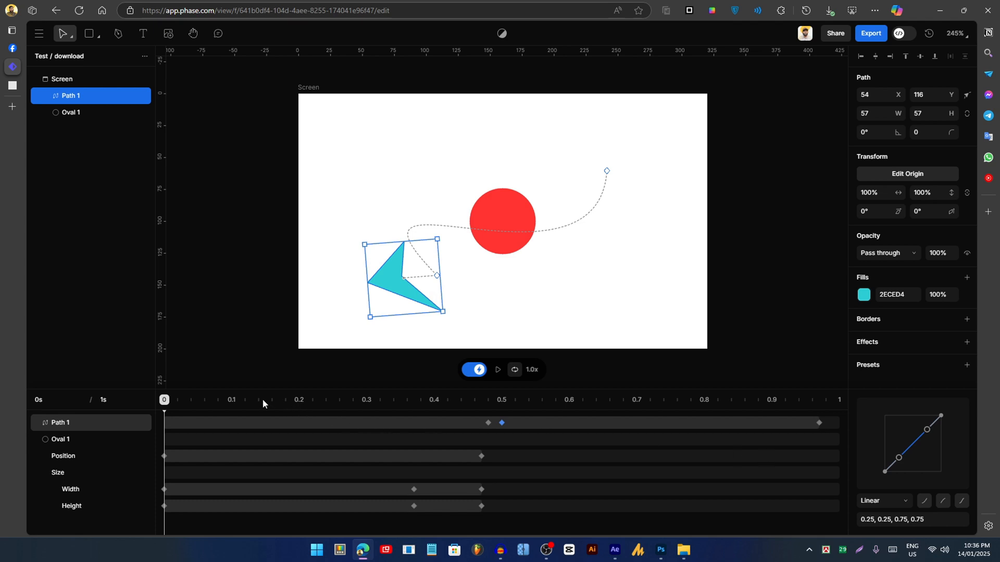
key(space)
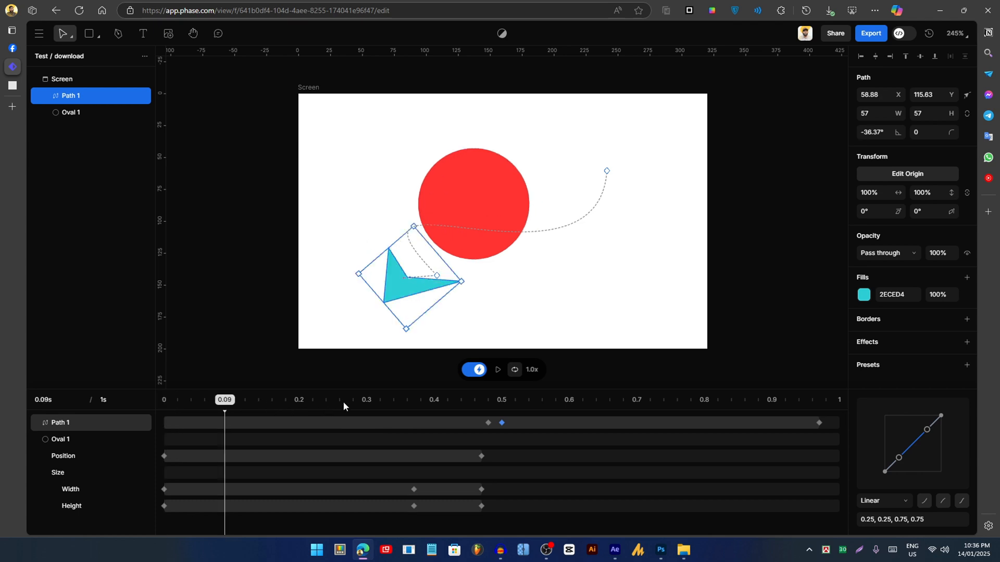
drag(251, 405, 710, 416)
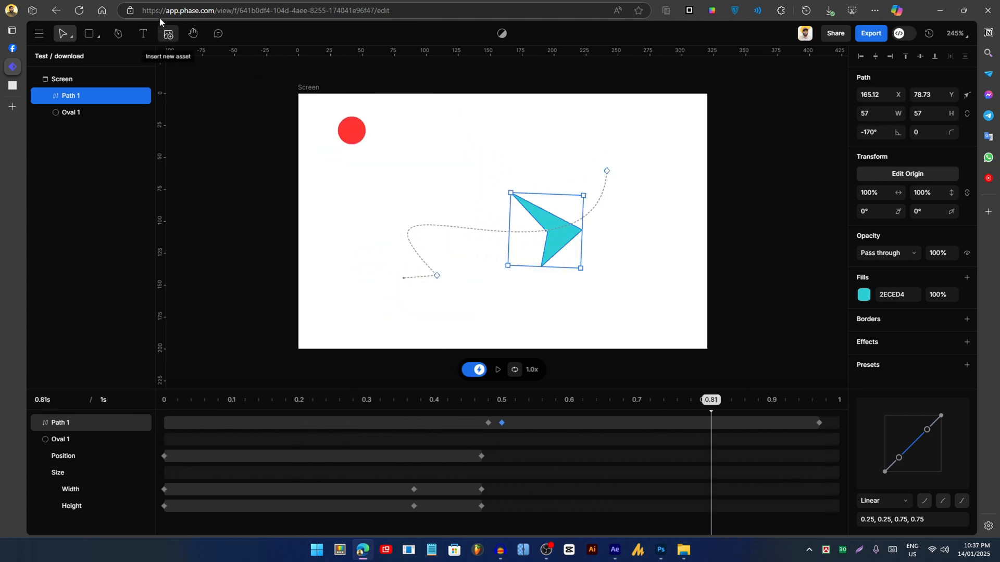